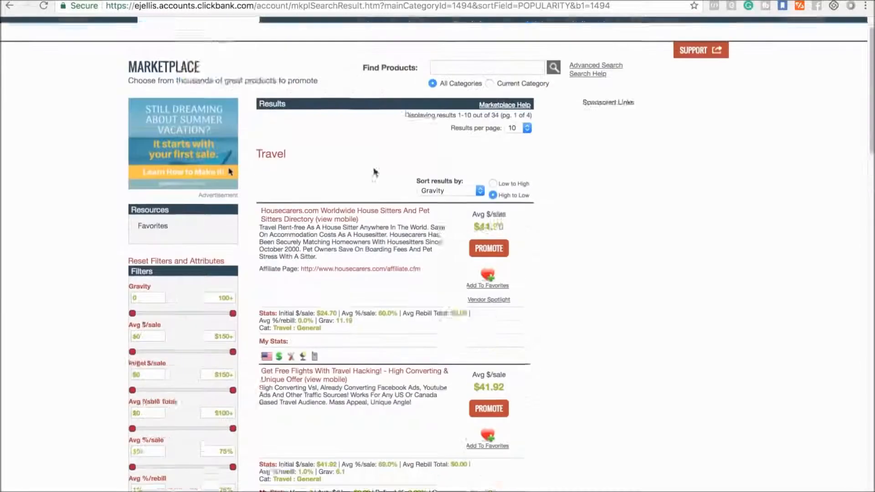
Browse the Travel marketplace results and view the sales page of the "Get Free Flights With Travel Hacking!" offer.
scroll(417, 98, "down", 15)
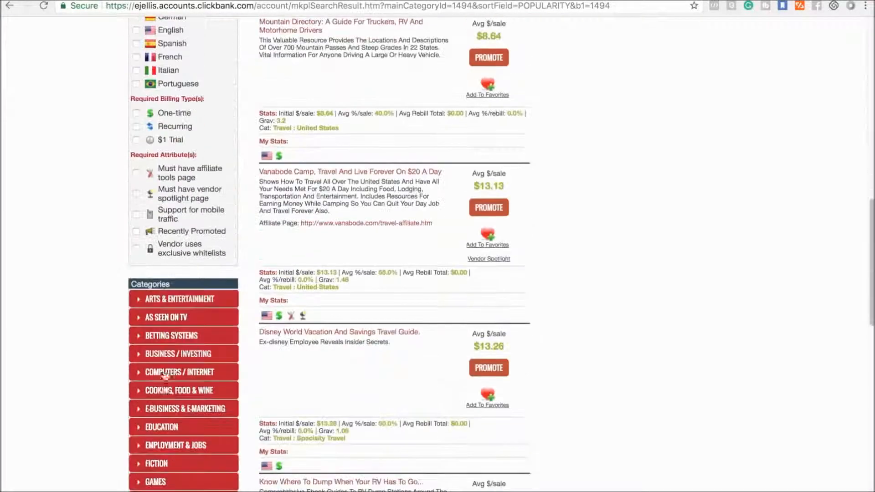
scroll(318, 276, "up", 10)
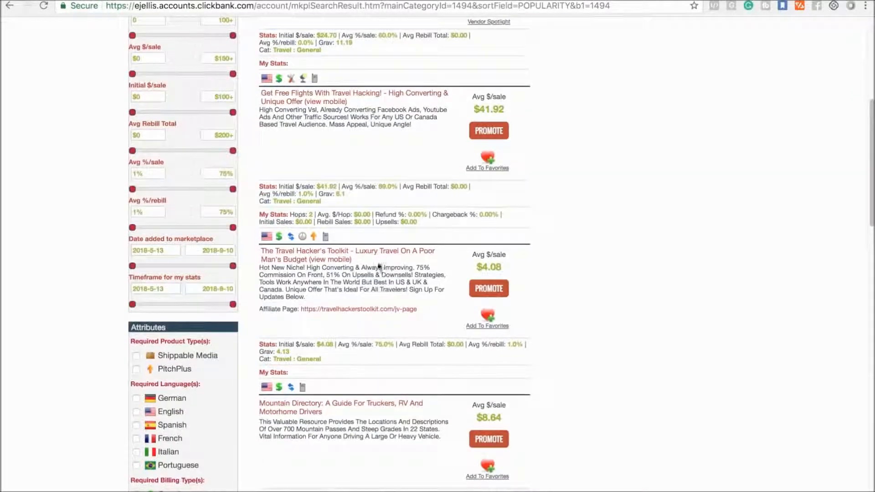
scroll(361, 221, "up", 5)
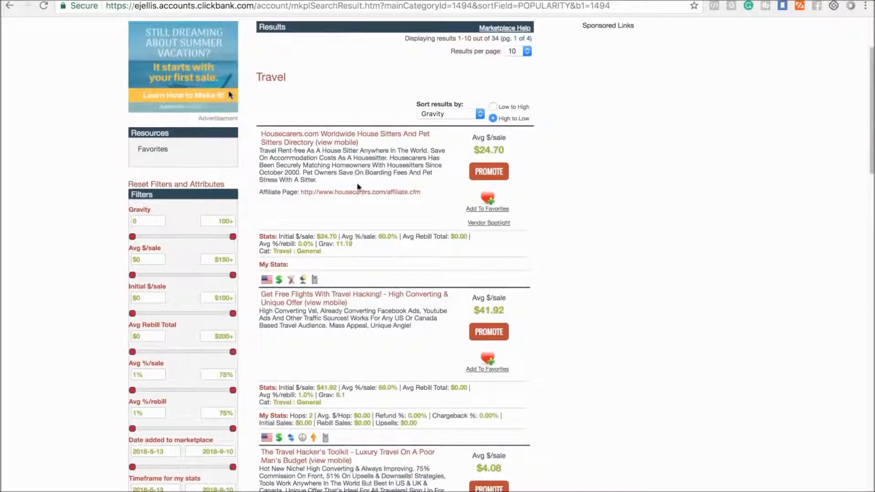
scroll(394, 323, "down", 2)
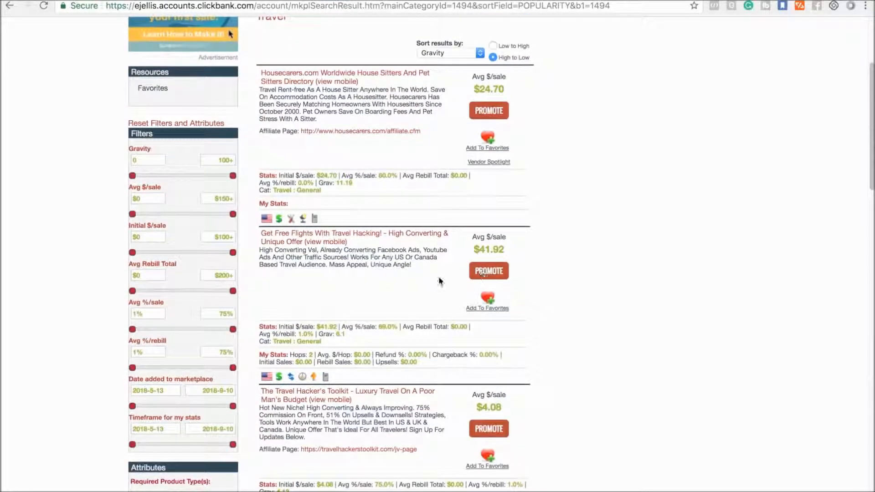
left_click(294, 242)
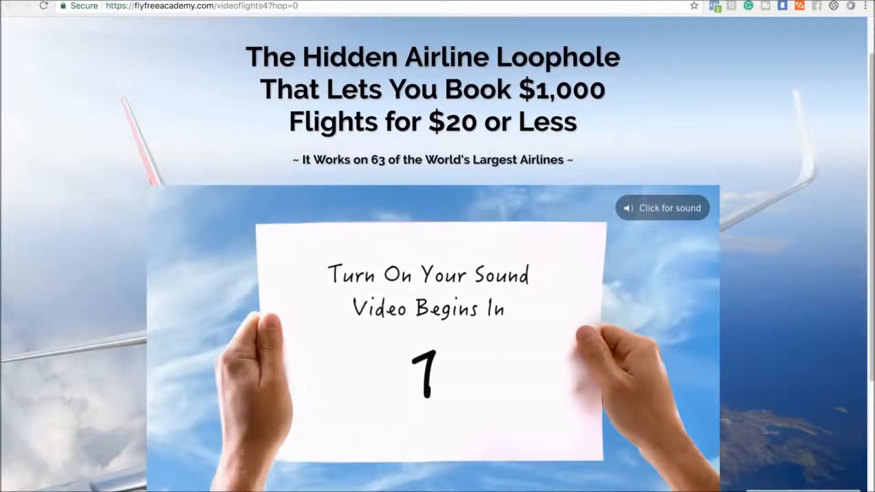
key("super+w")
Create the affiliate HopLink for the "Get Free Flights With Travel Hacking!" offer without a tracking ID and select its URL.
left_click(488, 272)
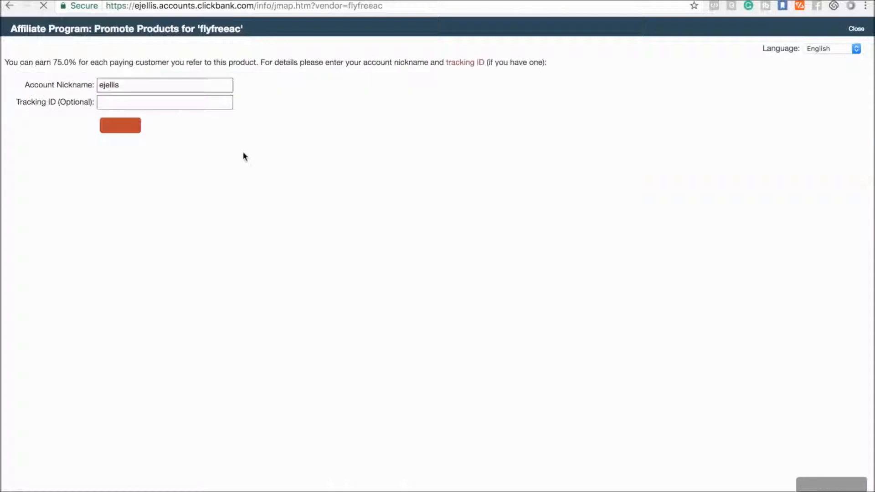
left_click_drag(47, 61, 232, 72)
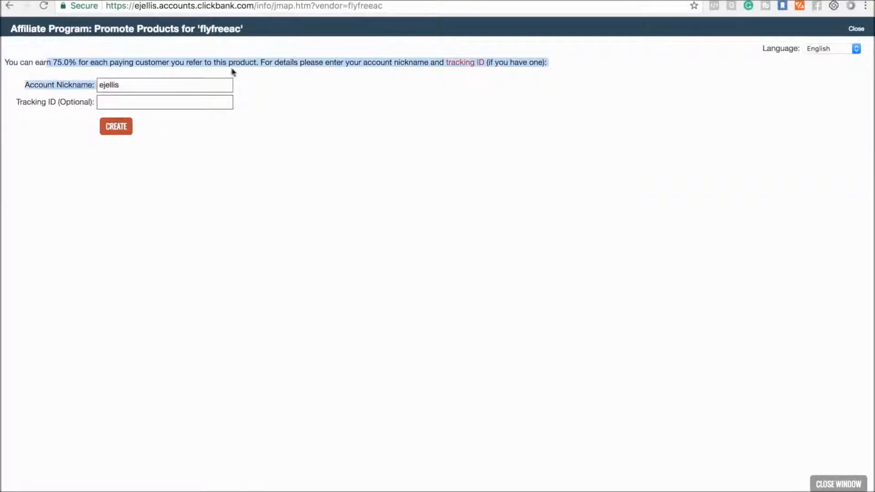
left_click(178, 145)
left_click(124, 132)
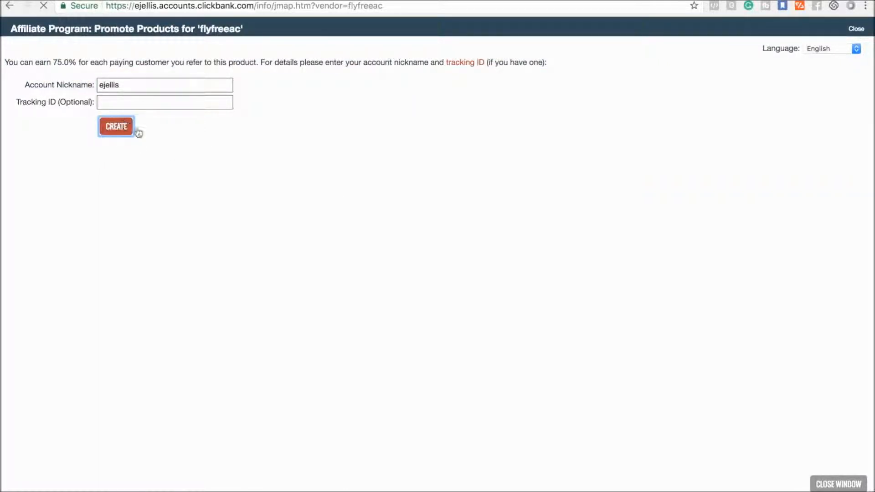
left_click(228, 87)
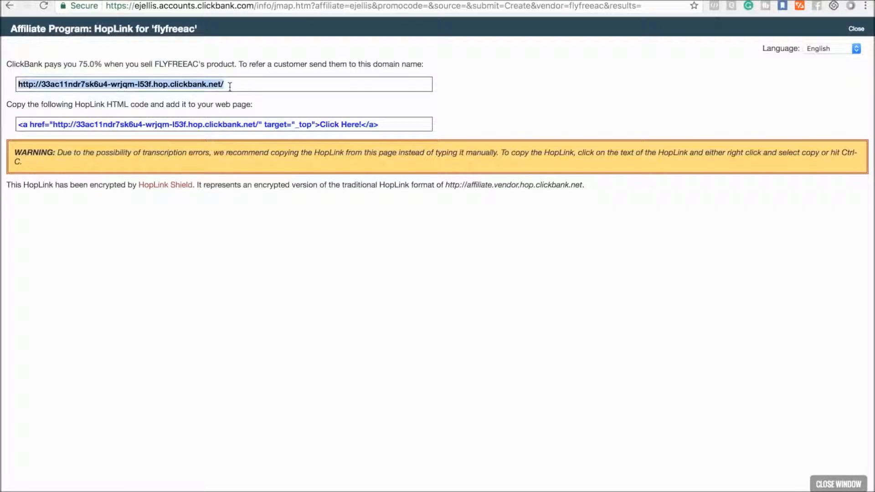
Switch to ClickFunnels and look over the funnel's Home step and its list of pages.
left_click(720, 1)
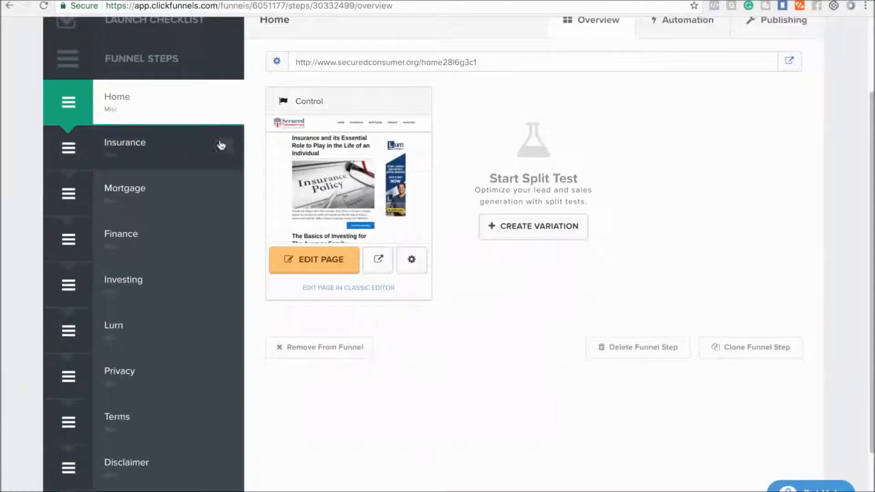
scroll(427, 81, "up", 2)
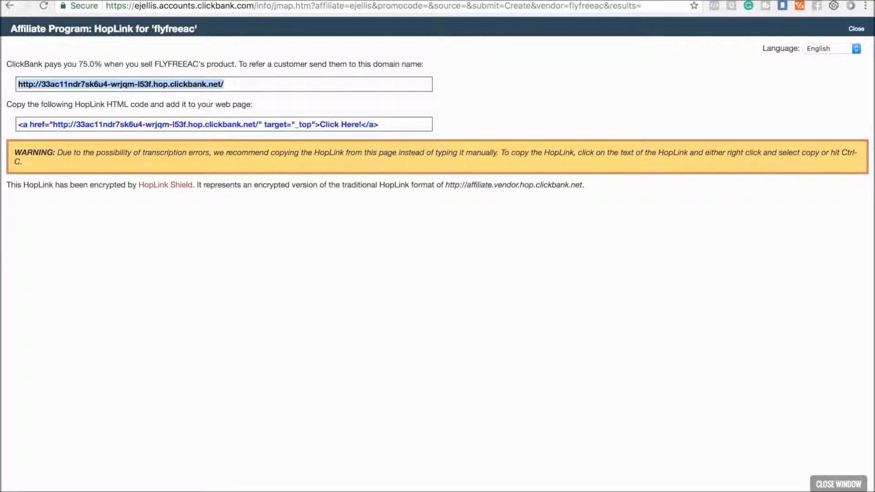
Switch to Facebook Ads Manager and name the new campaign "Traffic Ad - Free Flights".
left_click(223, 0)
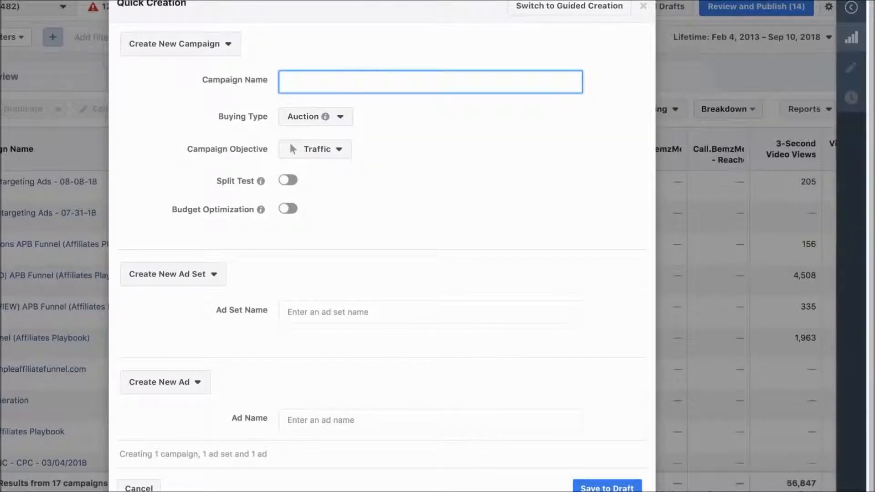
type("Traffic Ad - Free Flights")
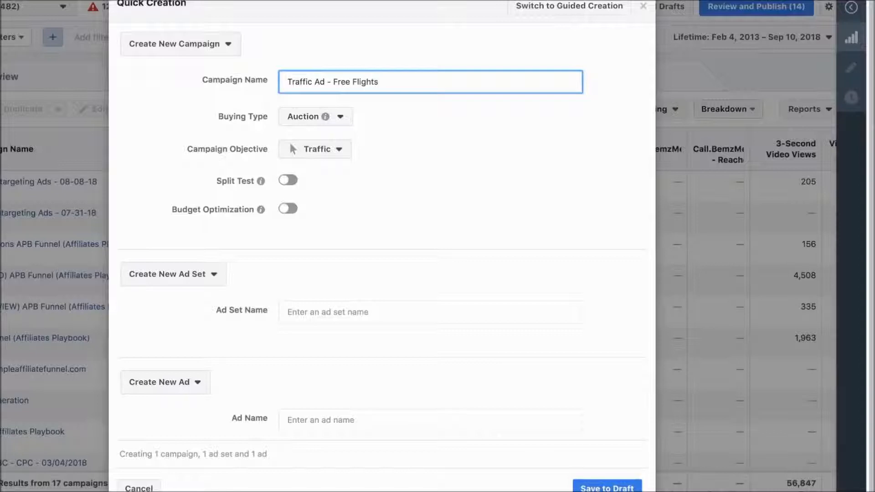
Save the new auction campaign with the Traffic objective as a draft, along with its new ad set and ad.
scroll(301, 246, "down", 1)
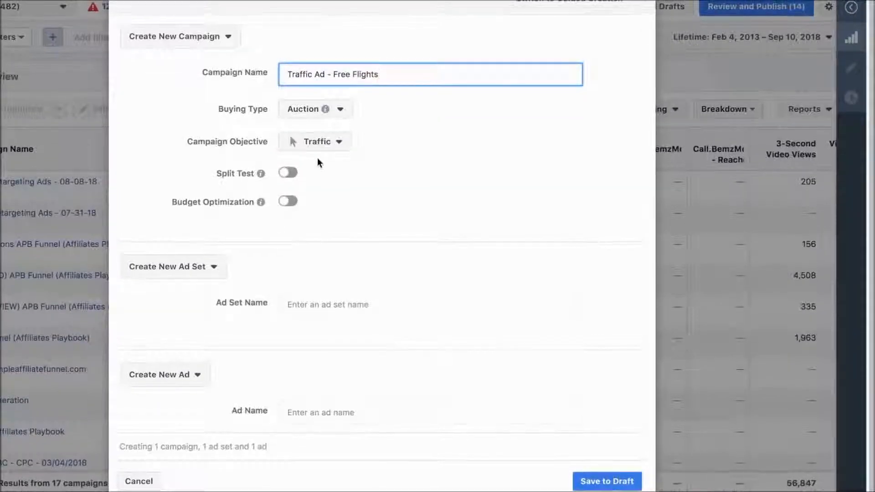
left_click(258, 131)
left_click_drag(258, 130, 289, 144)
left_click(410, 201)
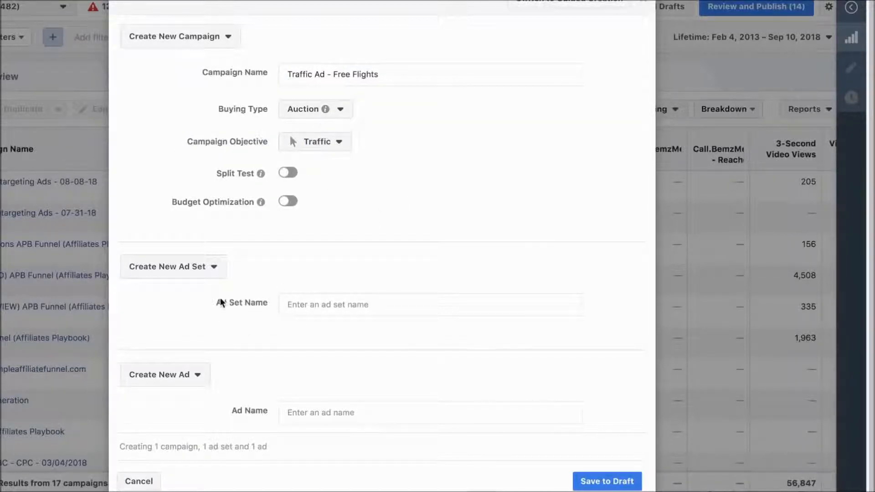
left_click(607, 481)
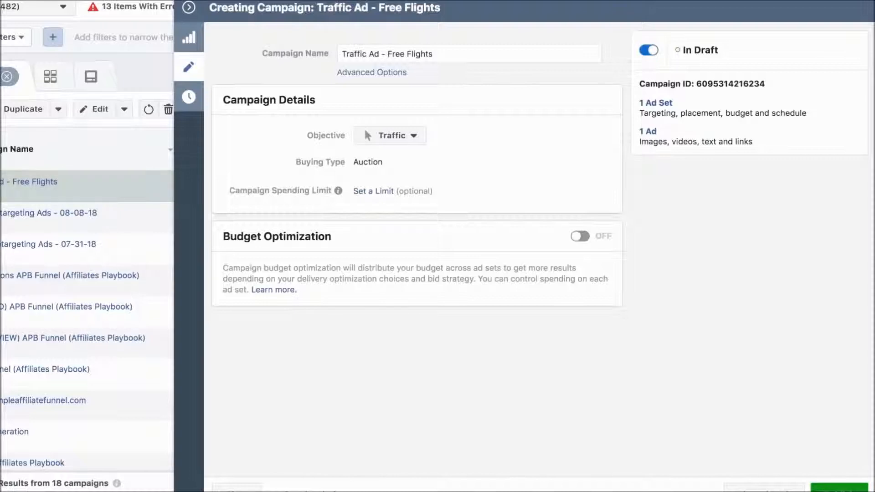
Open the untitled ad set of the "Traffic Ad - Free Flights" campaign for editing.
left_click(34, 151)
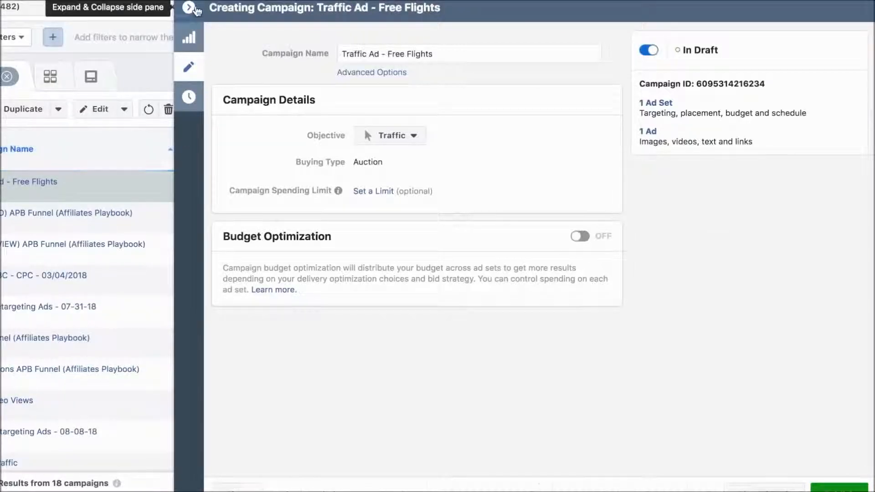
left_click(188, 7)
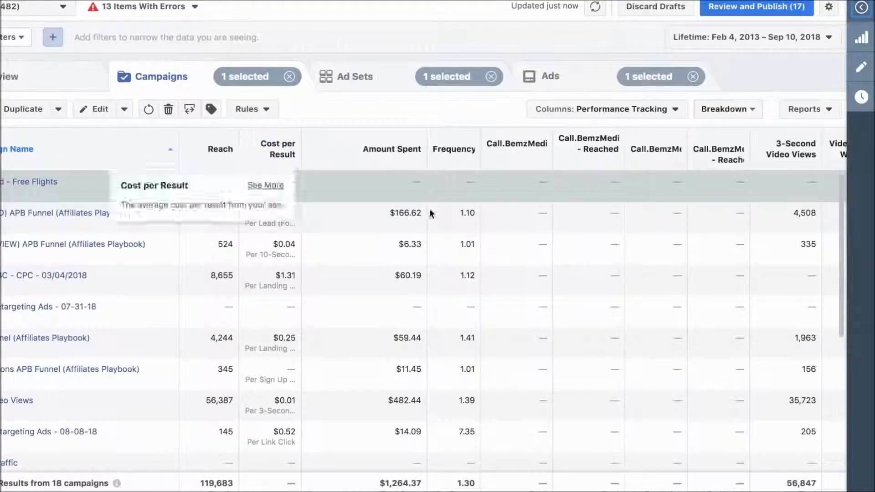
left_click(362, 83)
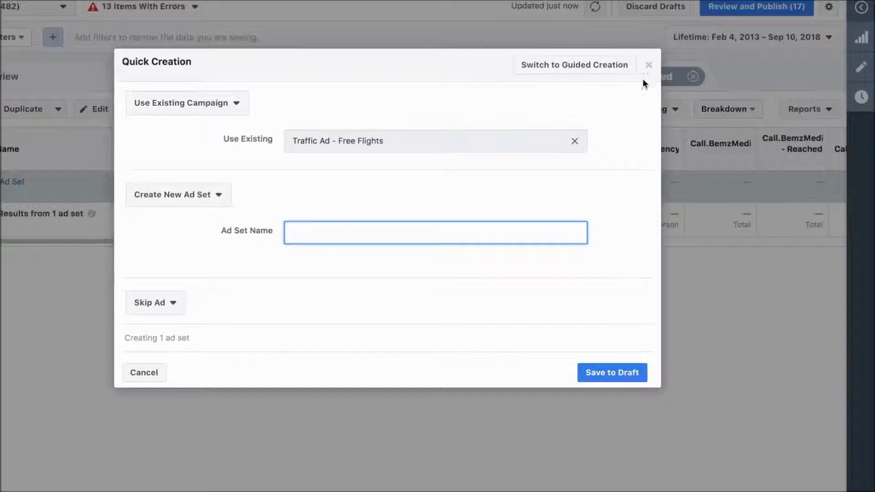
left_click(648, 65)
left_click(89, 111)
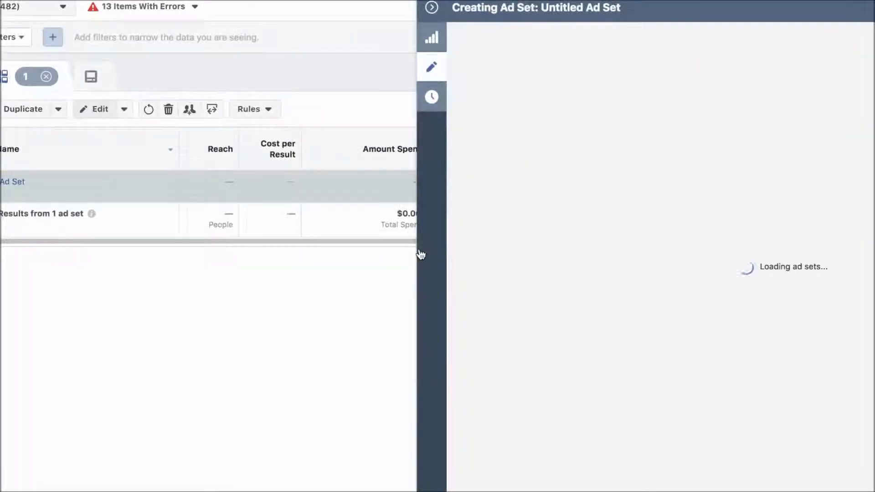
Set the ad set's daily budget to $5.00.
scroll(421, 278, "down", 2)
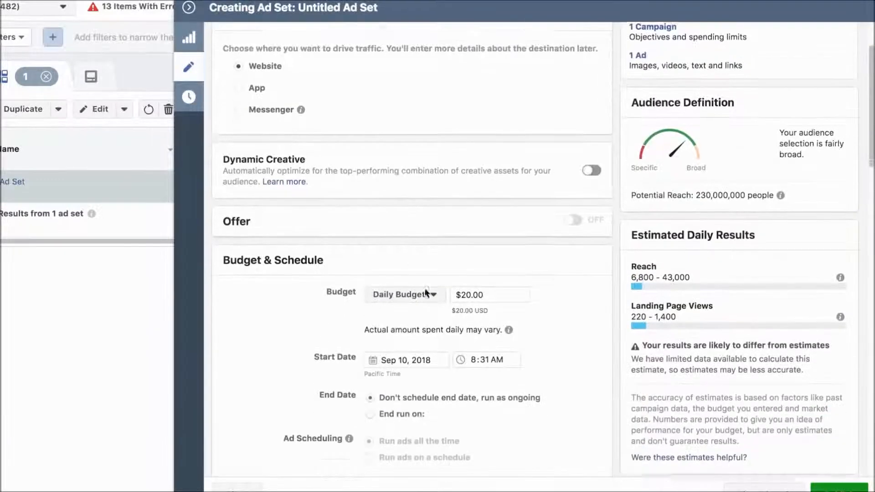
left_click(471, 274)
key("BackSpace")
key("BackSpace")
key("BackSpace")
type("5")
left_click(292, 315)
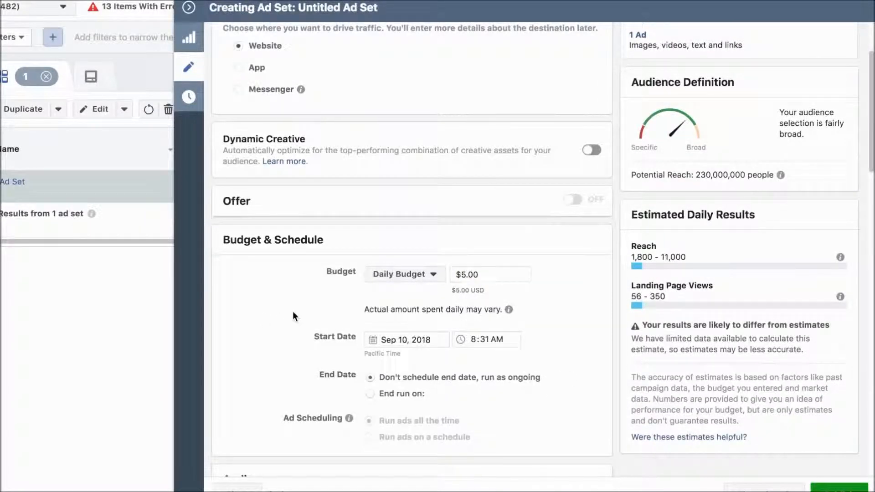
Examine the ad set's traffic destination, schedule, custom audience, location and demographic settings.
scroll(300, 310, "down", 3)
scroll(302, 301, "down", 2)
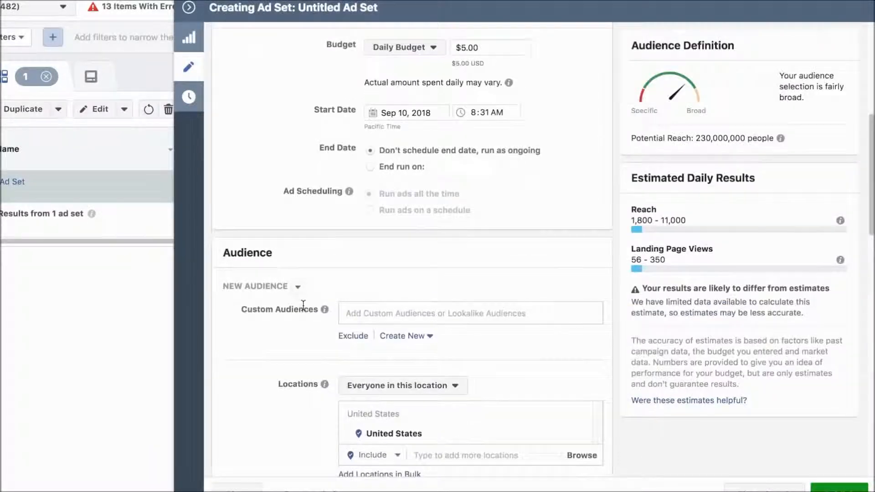
scroll(300, 295, "up", 8)
scroll(293, 310, "up", 1)
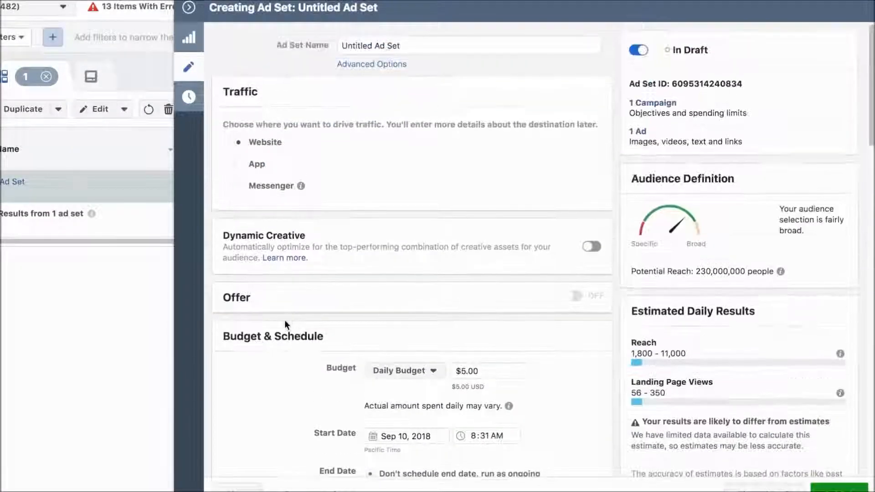
scroll(385, 83, "down", 8)
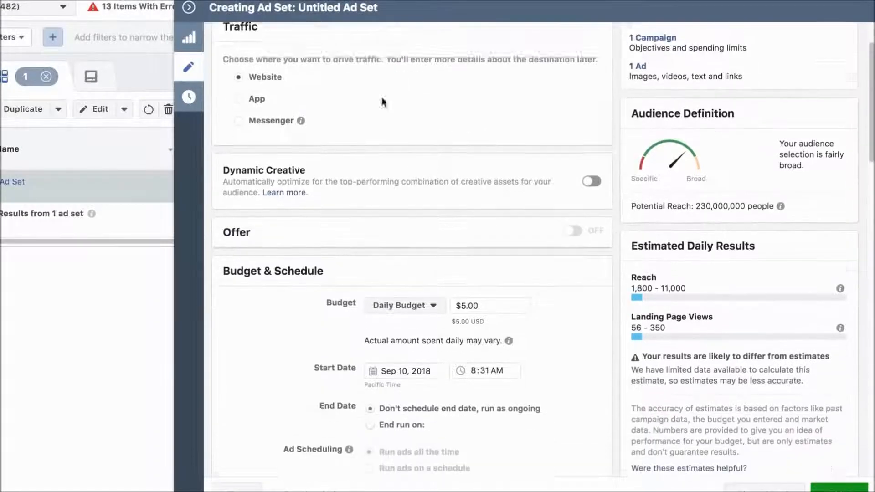
scroll(392, 179, "down", 5)
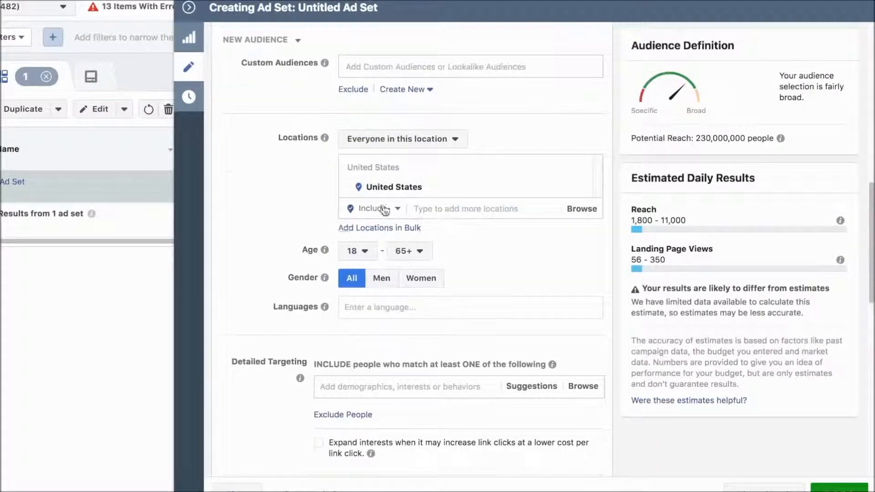
scroll(315, 146, "up", 1)
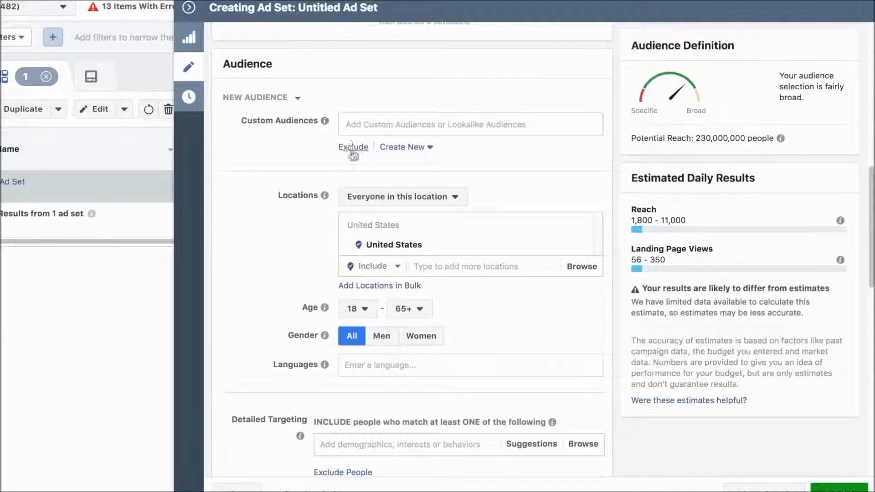
scroll(368, 152, "down", 1)
scroll(357, 155, "down", 1)
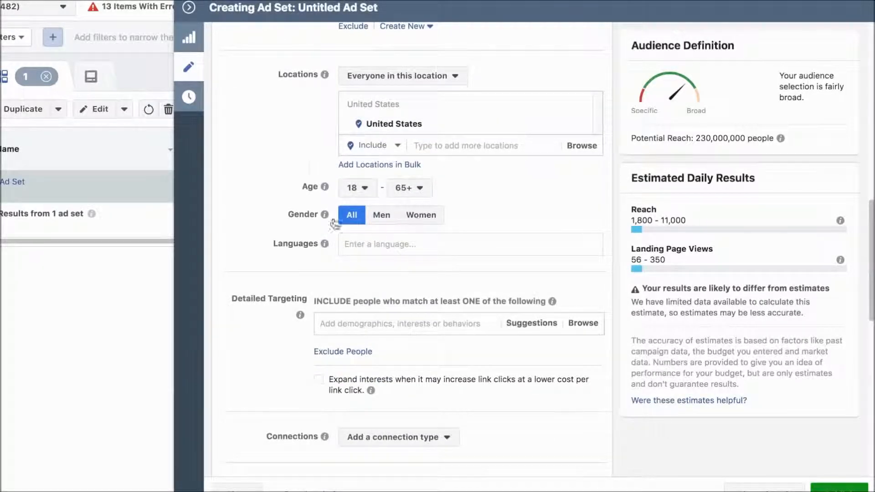
Set the audience's minimum age to 30.
left_click(358, 188)
scroll(367, 321, "down", 2)
scroll(371, 326, "down", 1)
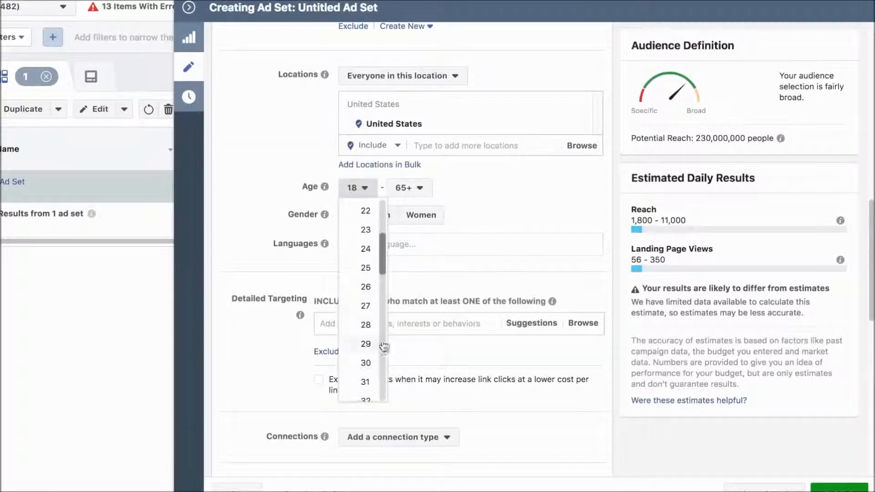
scroll(365, 334, "down", 1)
left_click(366, 330)
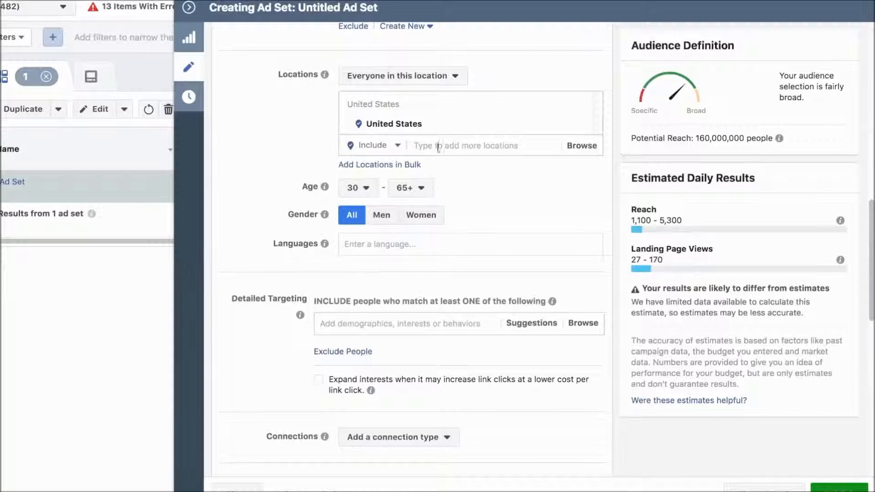
Add the countries Australia and New Zealand to the audience's included locations.
mouse_move(408, 129)
left_click(468, 145)
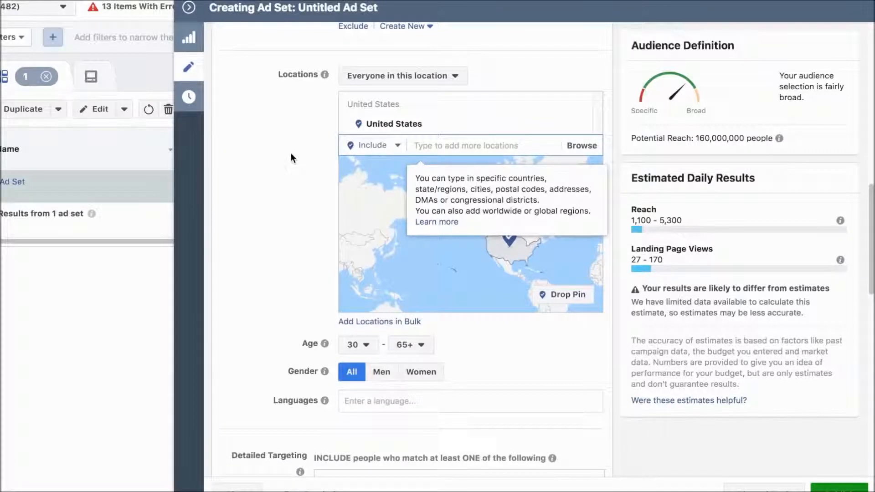
type("aus")
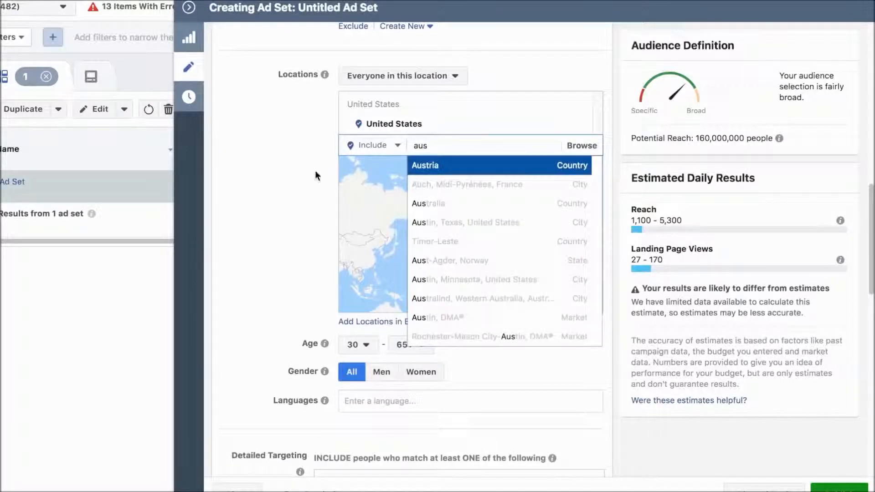
left_click(455, 199)
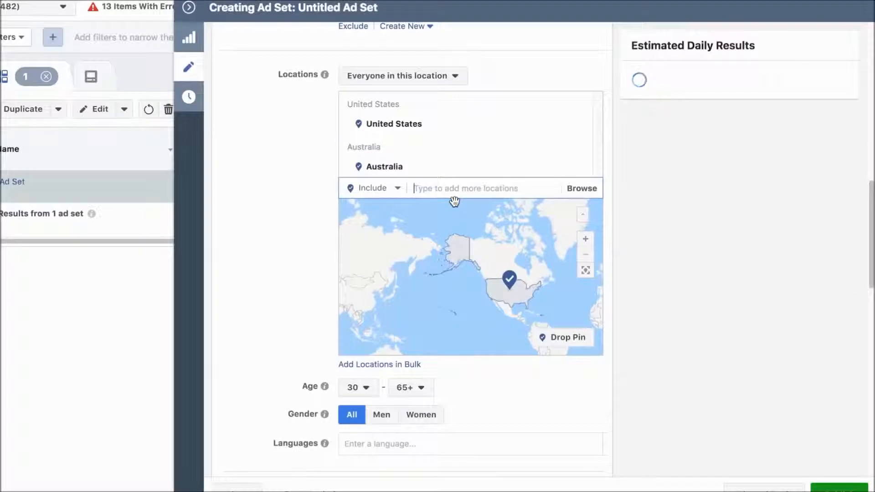
type("new")
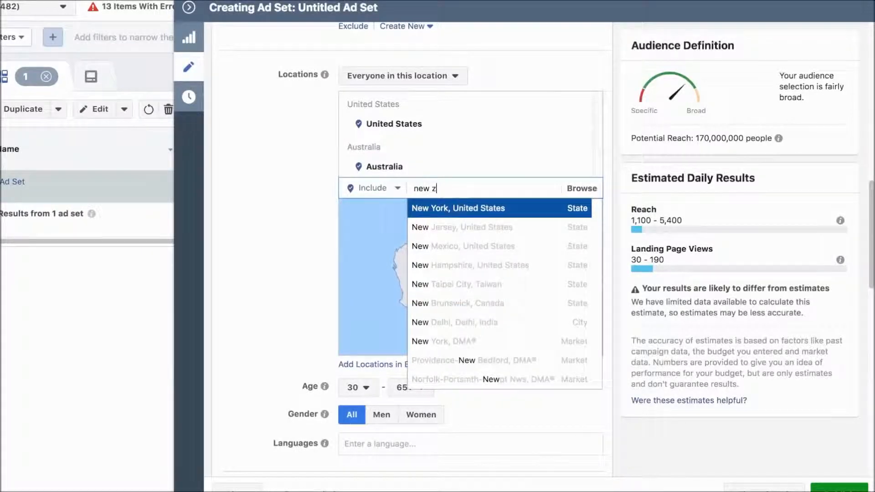
type(" z")
left_click(466, 209)
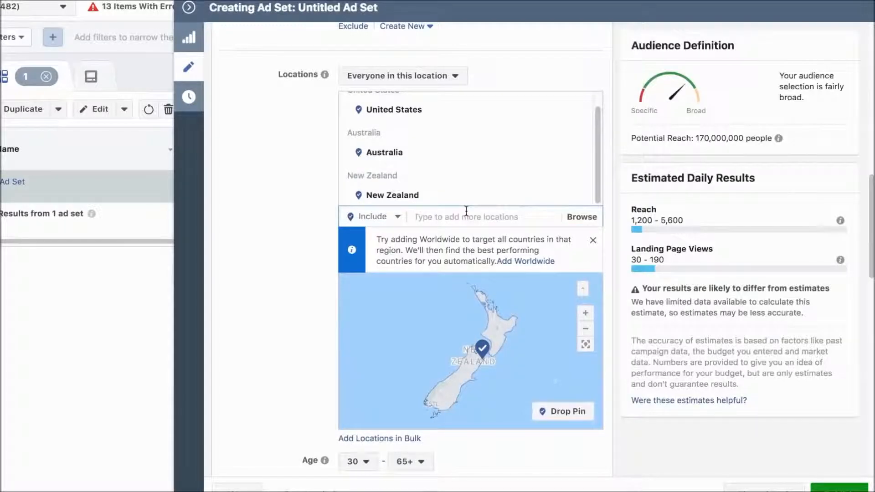
Add the countries United Kingdom and Canada to the audience's included locations.
type("united")
left_click(489, 236)
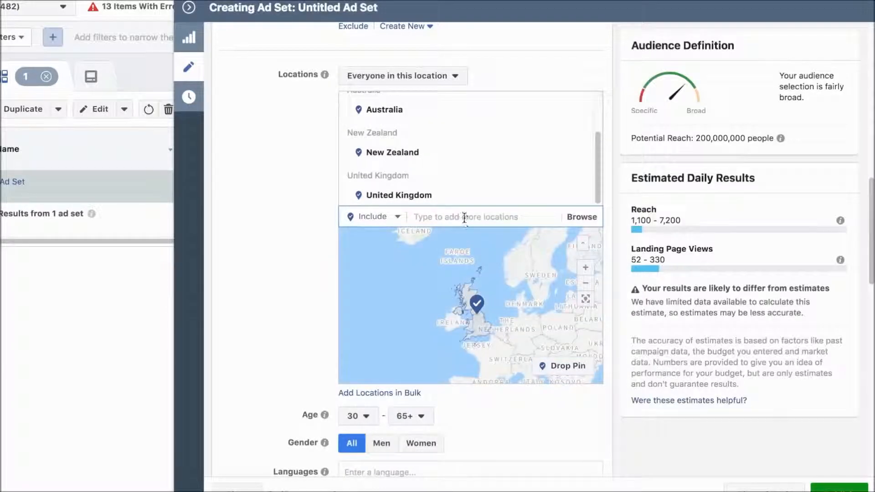
type("canada")
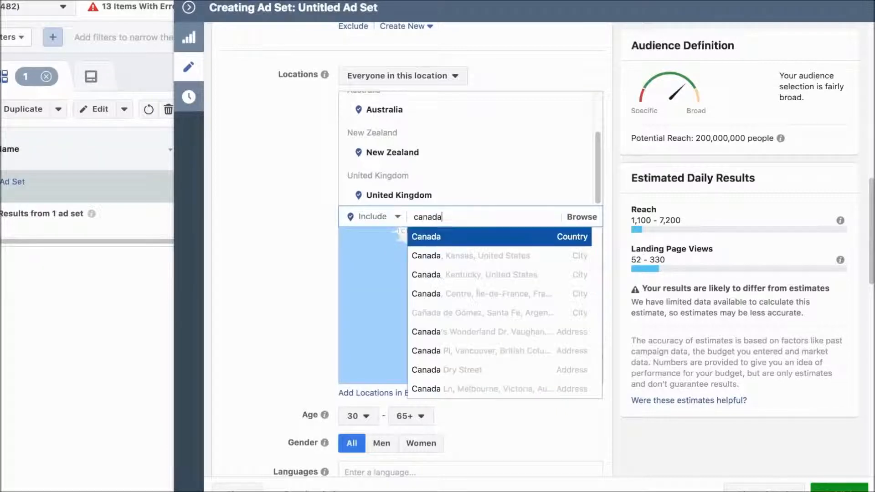
left_click(472, 236)
scroll(284, 217, "up", 3)
scroll(273, 205, "up", 1)
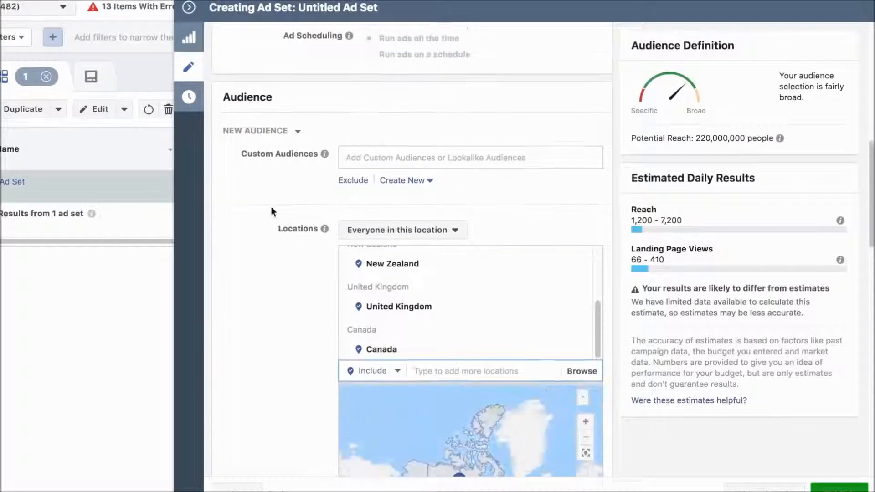
scroll(268, 205, "down", 1)
scroll(273, 202, "up", 3)
scroll(296, 201, "down", 10)
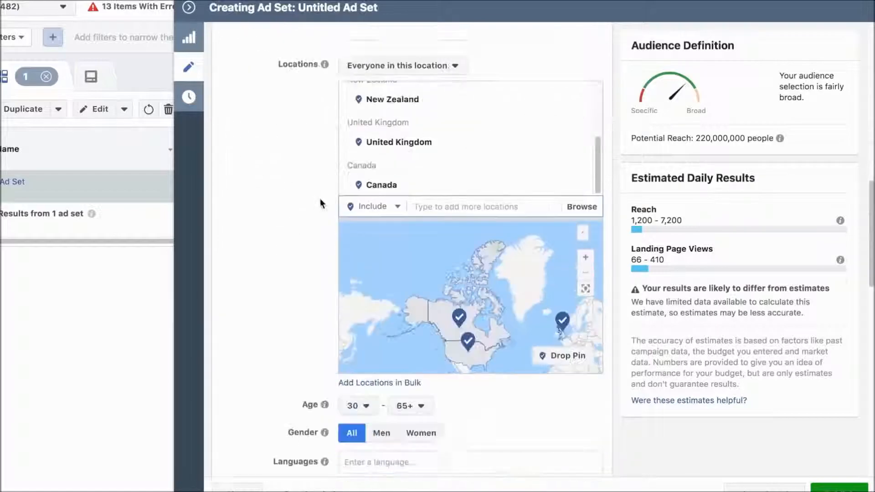
scroll(313, 187, "up", 1)
Include people with the interest Digital nomad in the audience's detailed targeting.
scroll(302, 194, "down", 5)
scroll(300, 196, "down", 1)
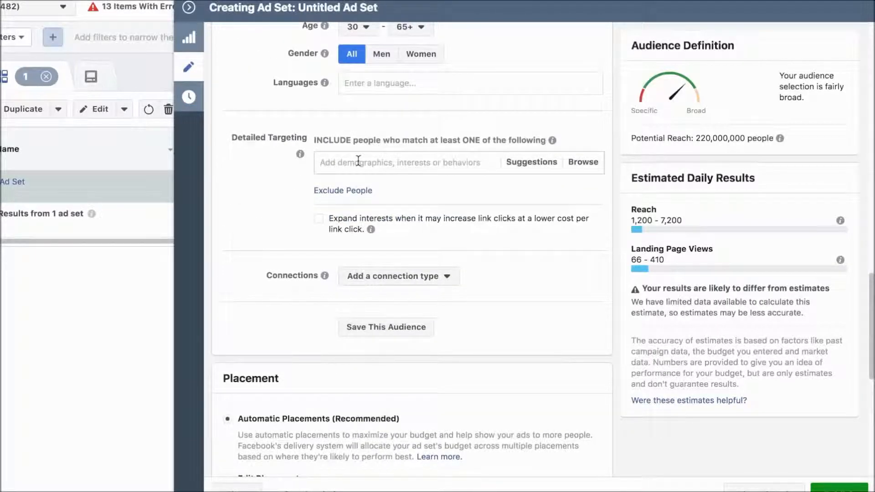
type("digital")
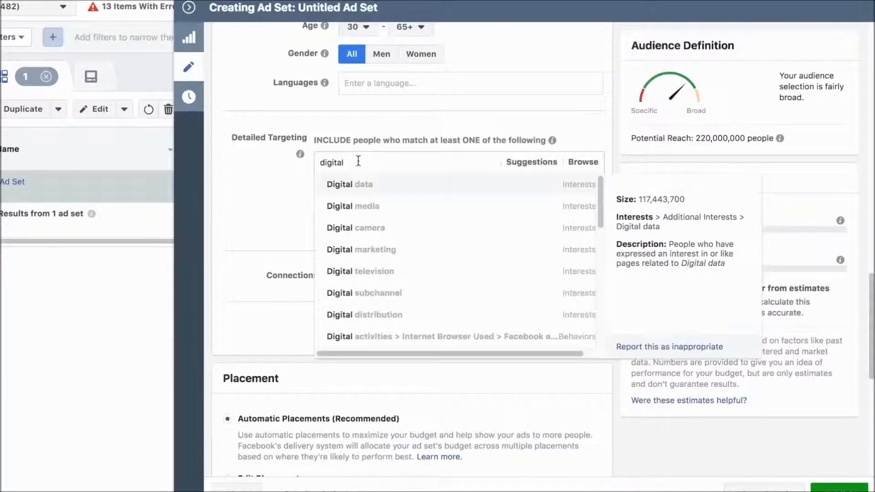
type("noma")
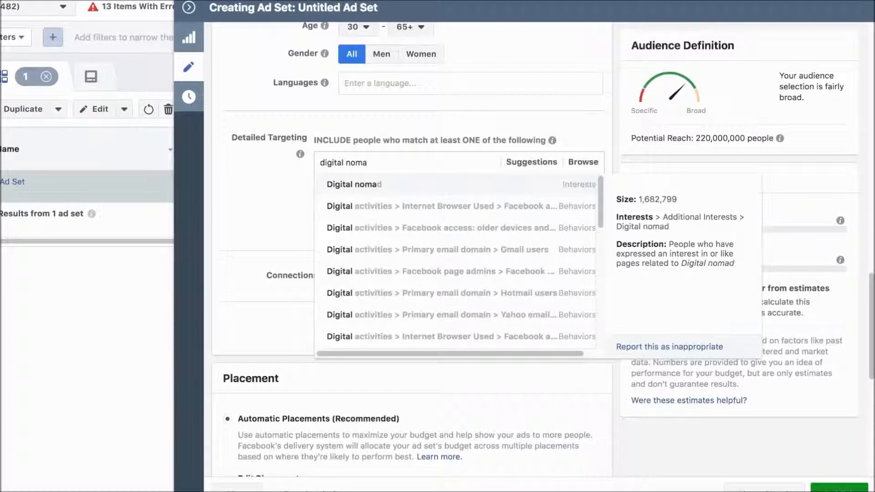
left_click(383, 188)
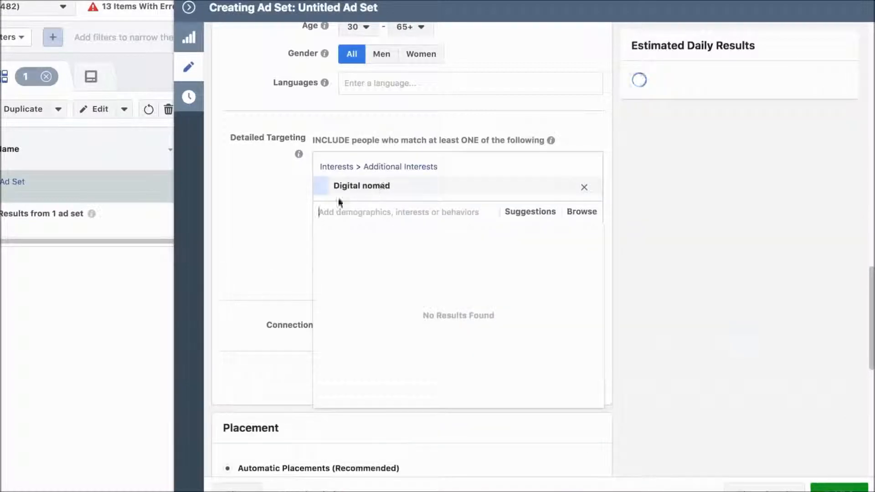
left_click(258, 211)
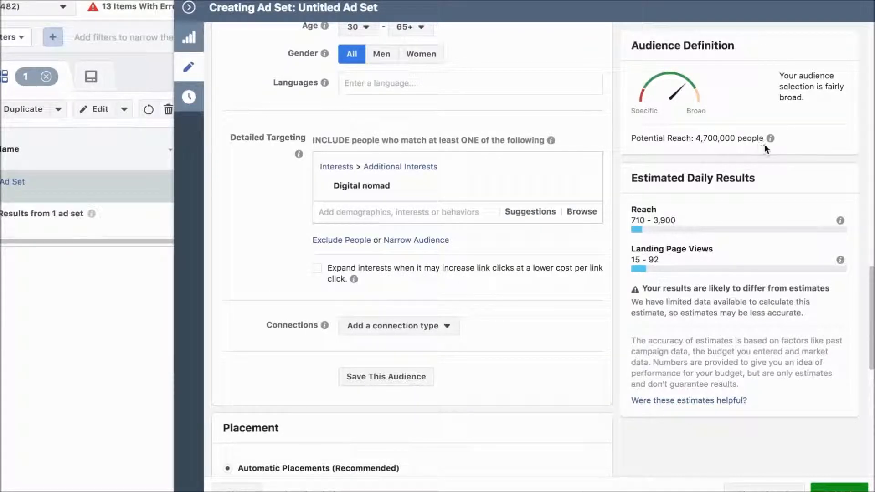
Narrow the audience so people must also match the travel behavior Frequent Travelers.
scroll(230, 282, "down", 3)
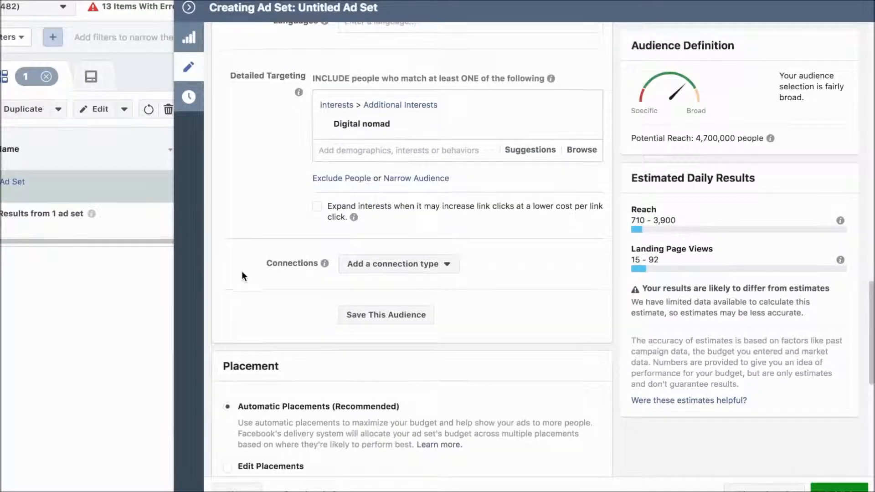
left_click(415, 178)
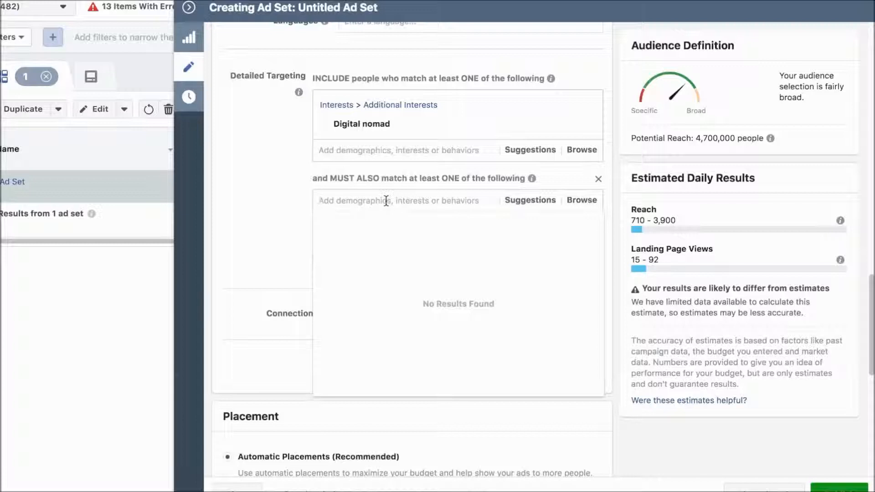
type("travel")
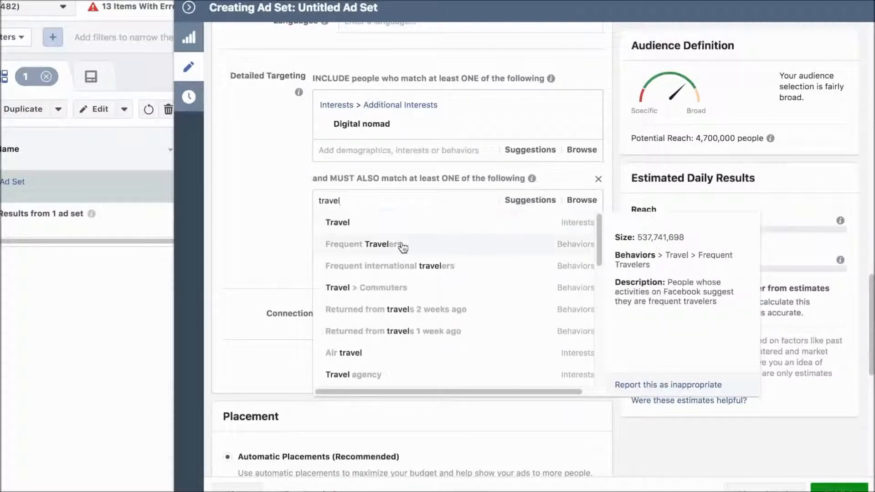
left_click(402, 245)
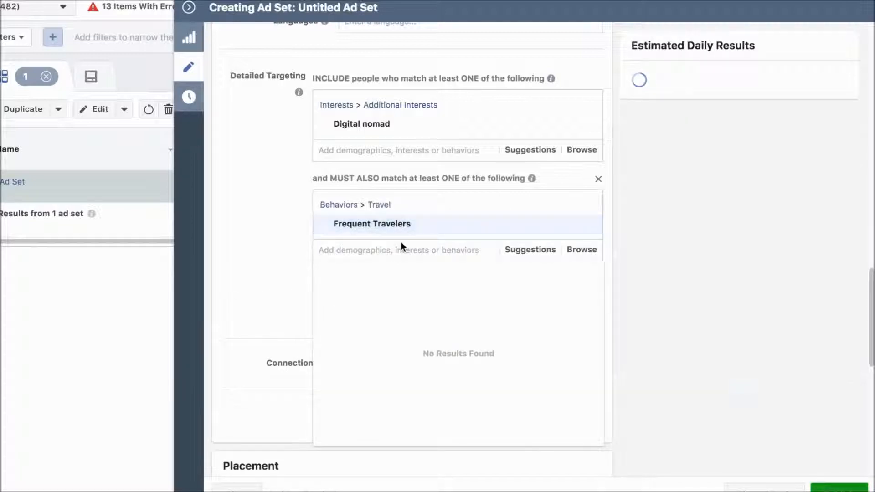
left_click(270, 238)
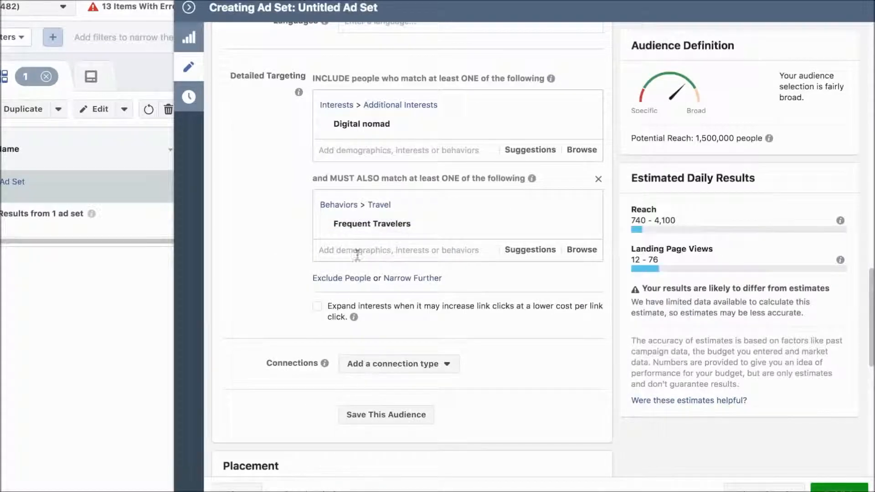
Start a further narrowing condition below Frequent Travelers and search its targeting options for flight and travel terms.
scroll(355, 250, "down", 1)
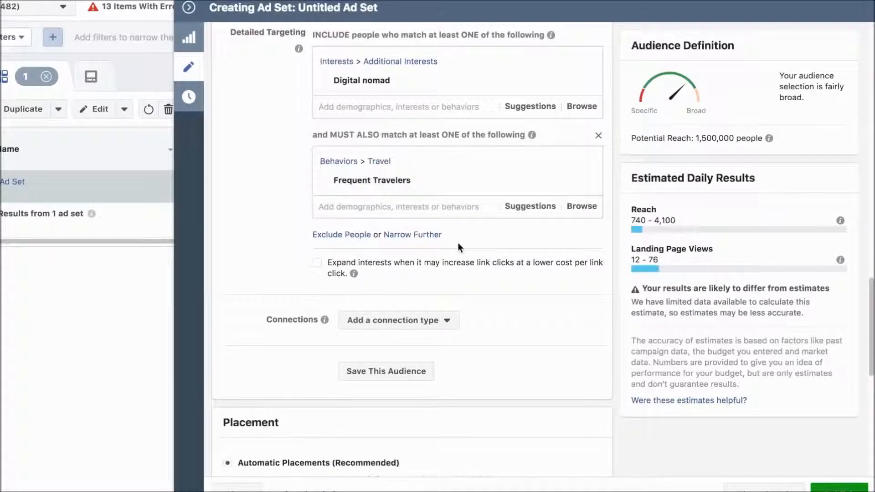
left_click(413, 234)
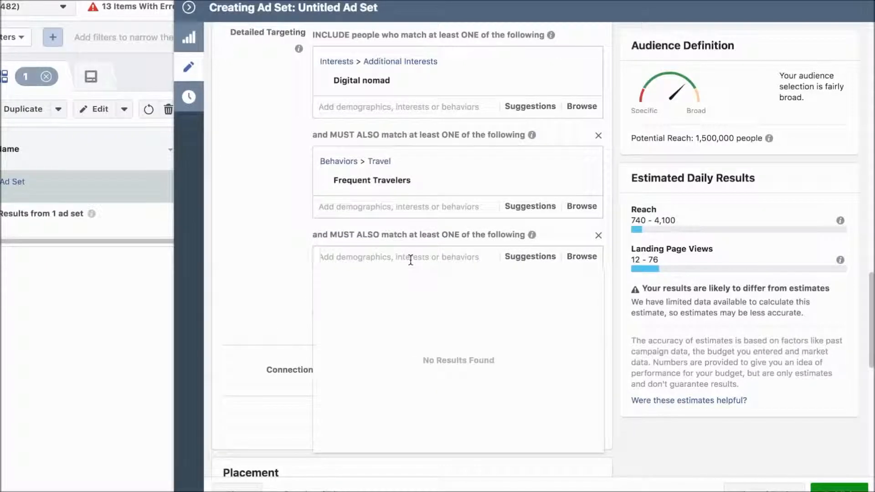
type("fligh")
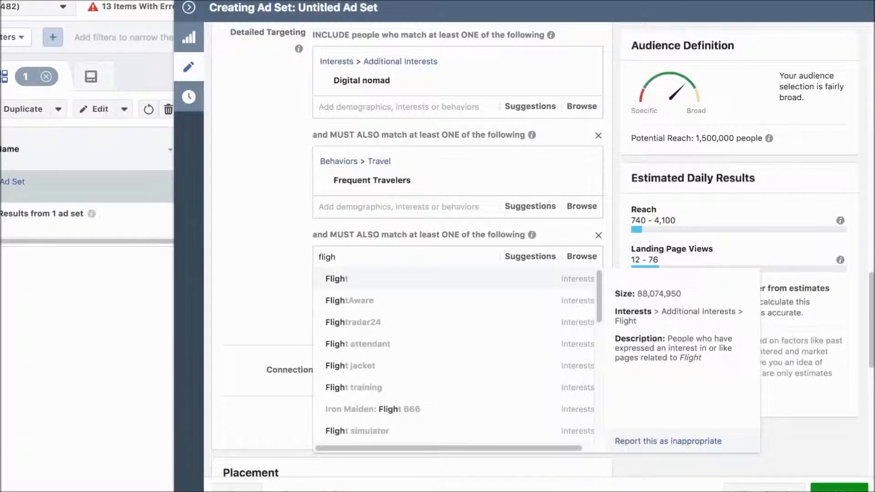
key("BackSpace")
key("BackSpace")
key("BackSpace")
key("BackSpace")
type("travel")
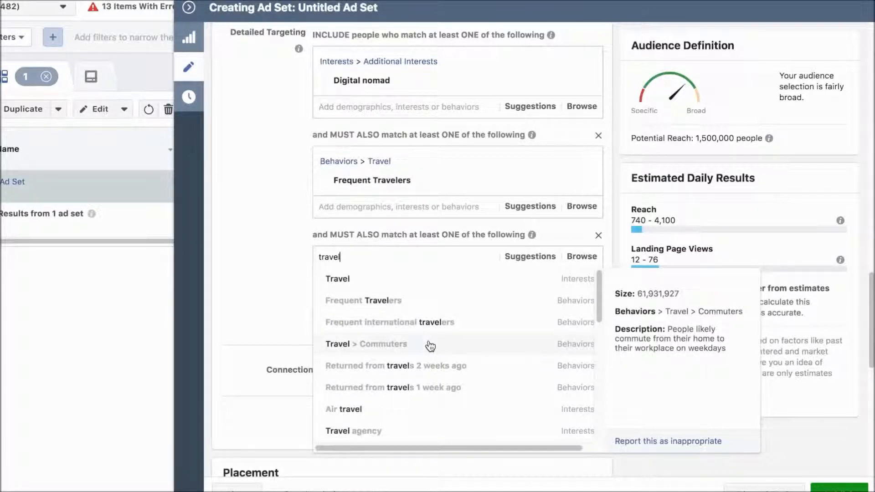
scroll(428, 345, "down", 2)
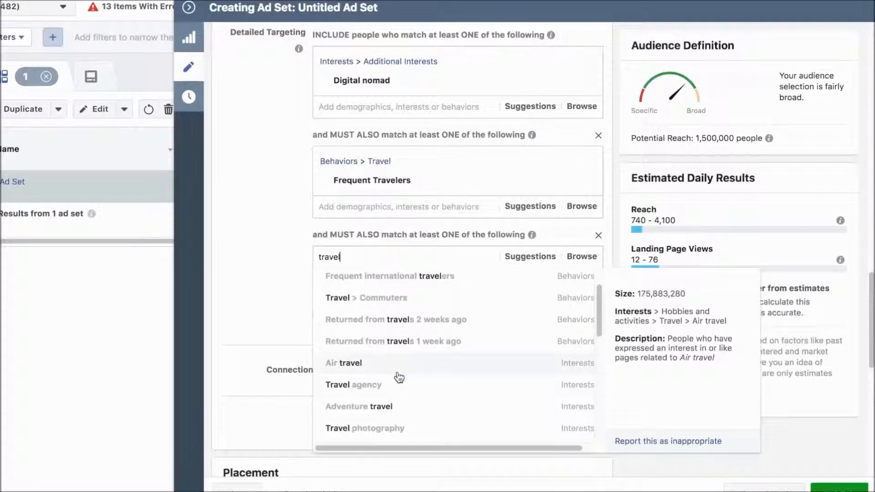
scroll(398, 385, "down", 2)
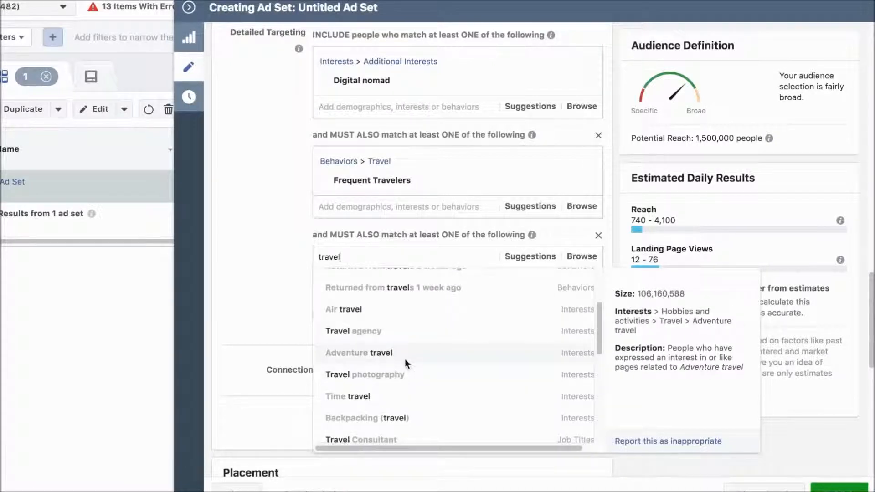
left_click(233, 276)
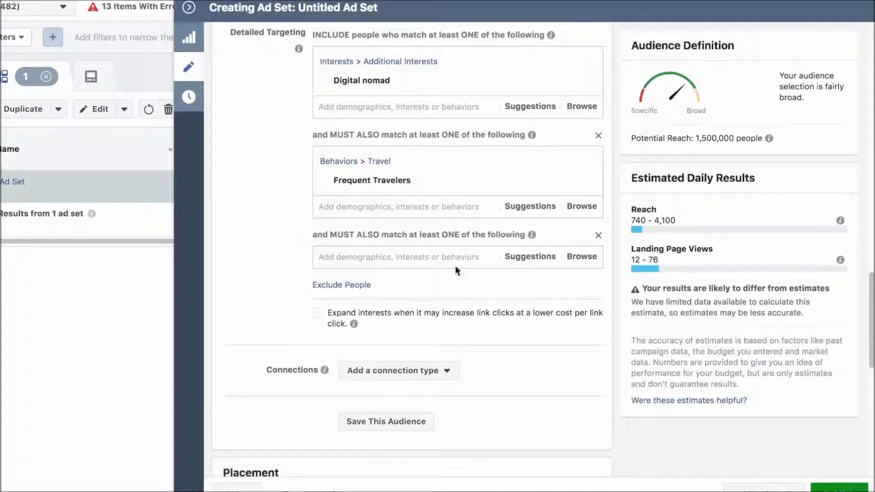
Search the third targeting condition for travel and add the behavior Frequent international travelers.
left_click(394, 255)
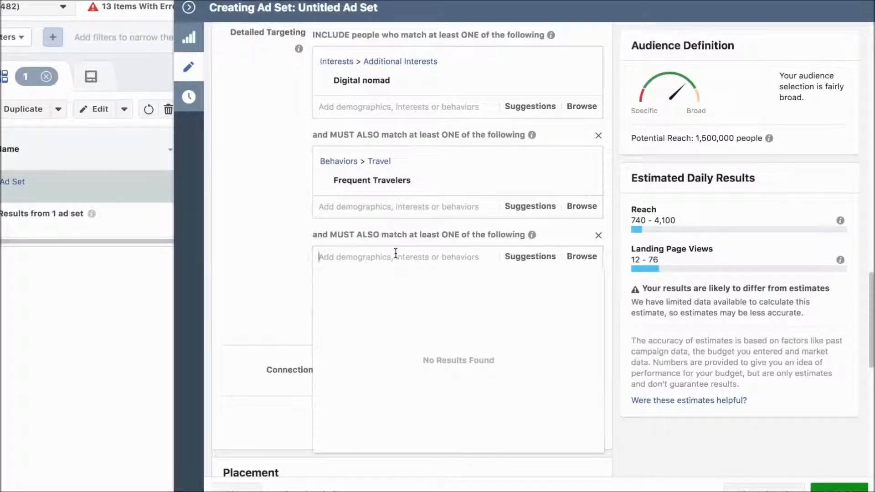
type("travel")
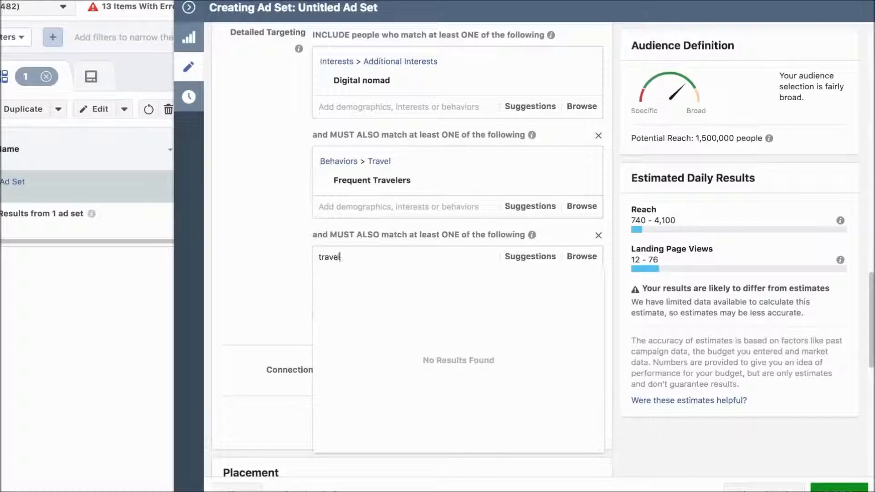
scroll(437, 311, "down", 5)
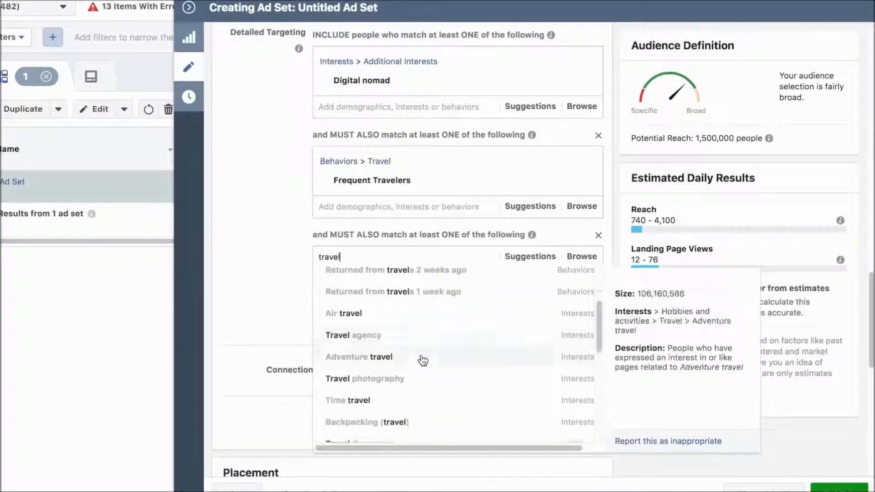
scroll(424, 360, "down", 1)
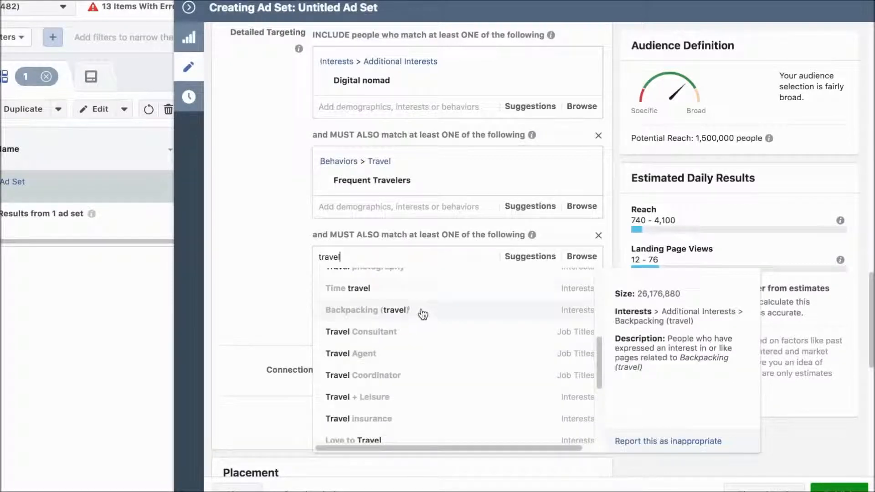
scroll(428, 349, "down", 6)
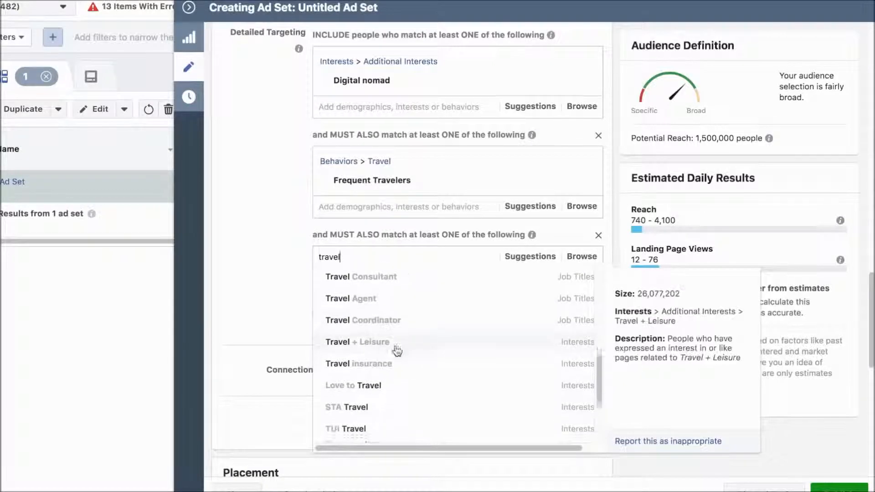
scroll(413, 348, "down", 1)
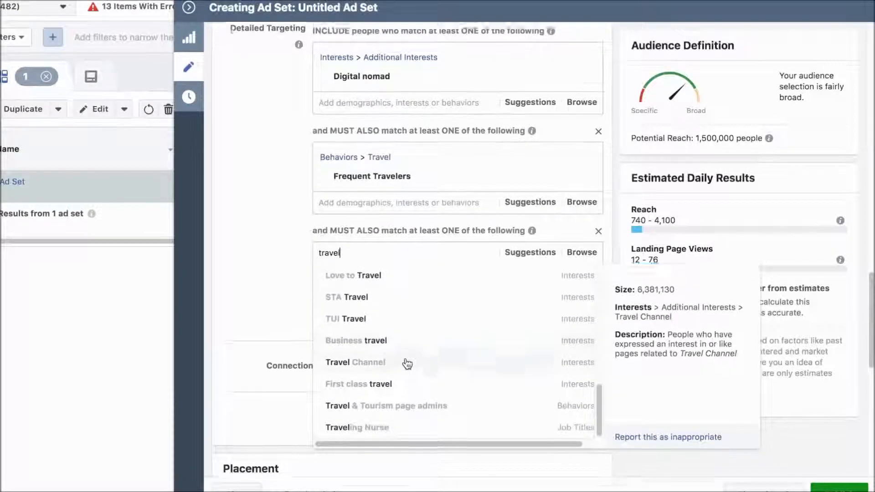
scroll(413, 352, "down", 1)
scroll(413, 351, "up", 4)
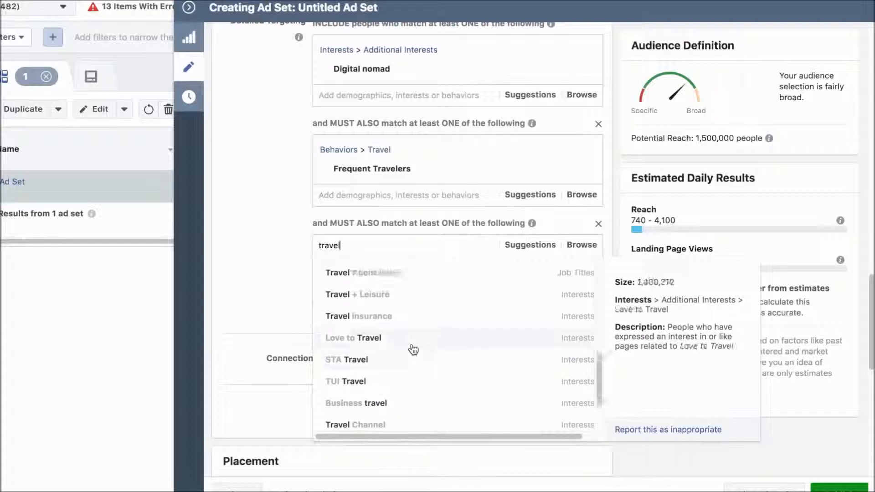
scroll(413, 340, "up", 7)
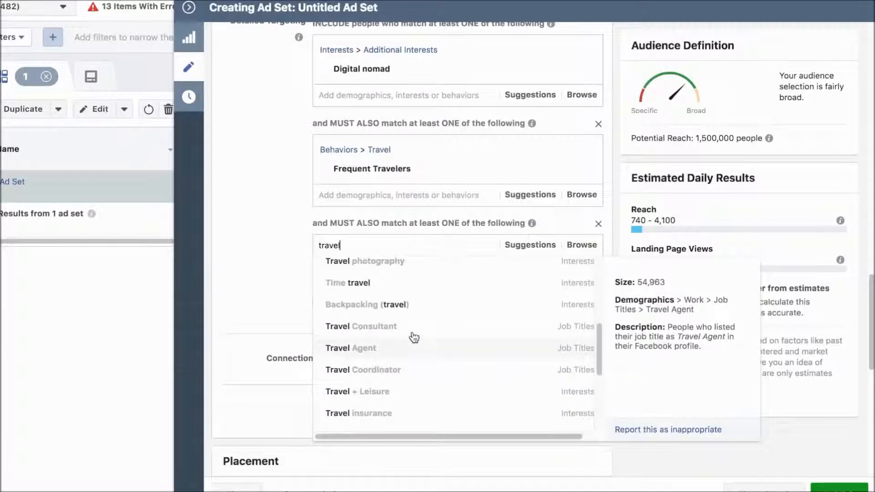
scroll(415, 338, "up", 5)
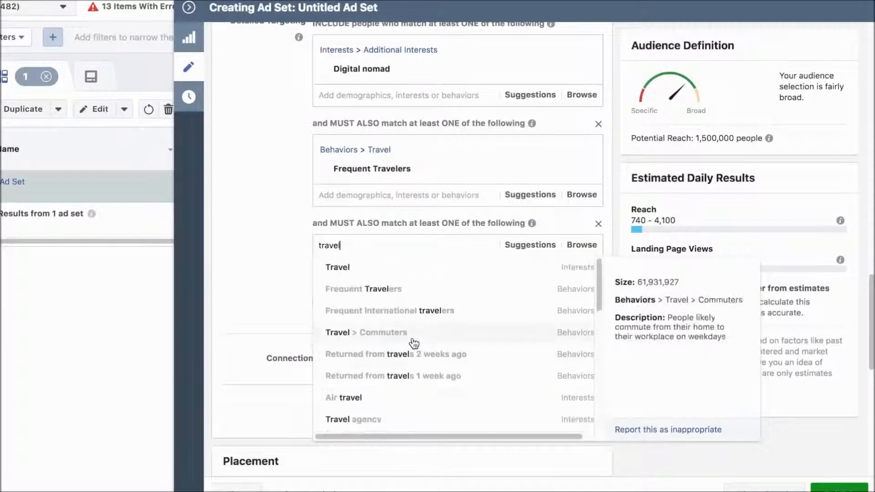
left_click(462, 311)
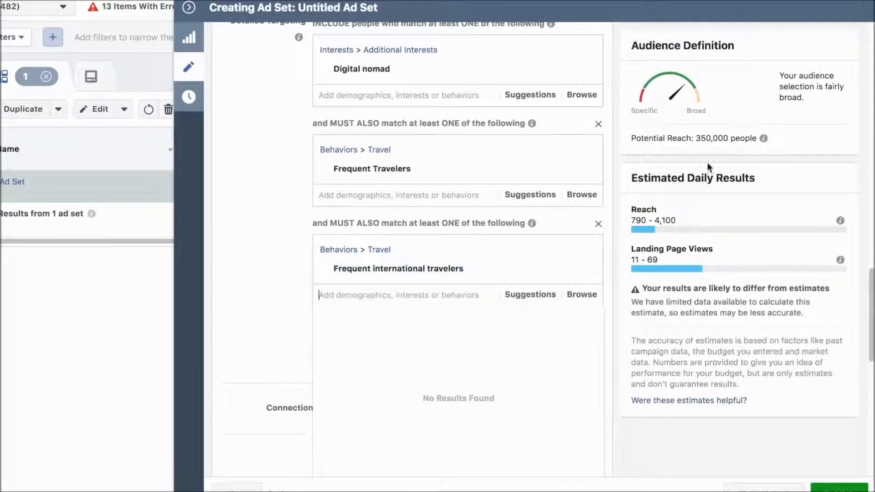
left_click(263, 289)
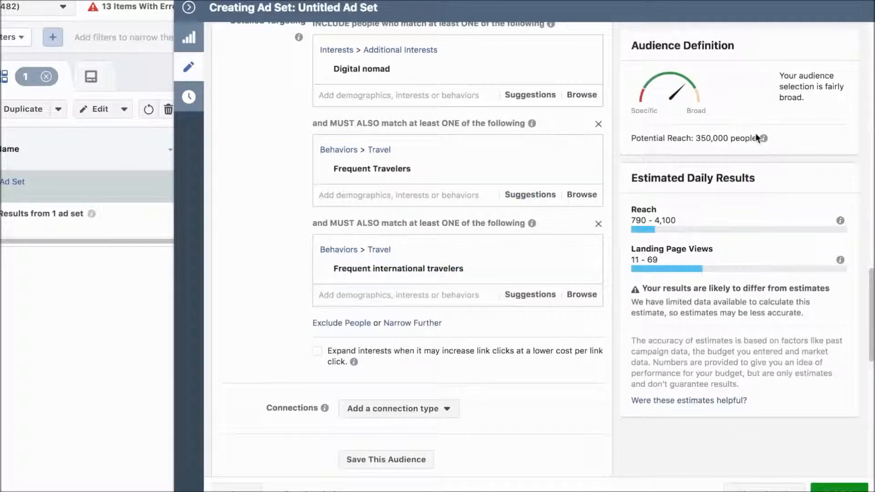
Review the ad set's audience, budget and traffic settings back up to its name.
scroll(291, 286, "down", 5)
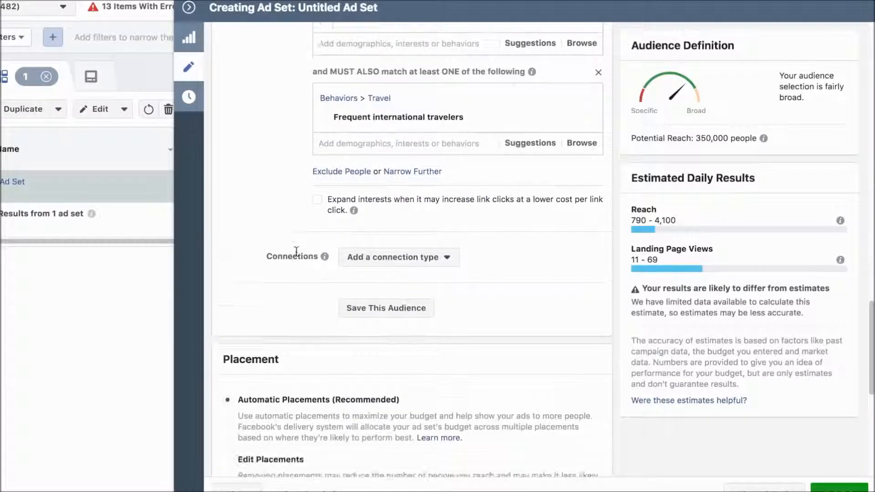
scroll(296, 252, "up", 10)
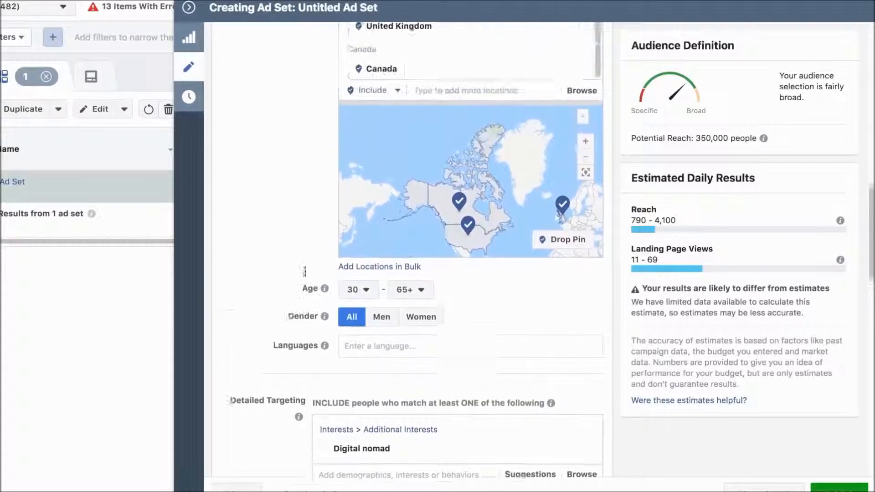
scroll(303, 269, "up", 15)
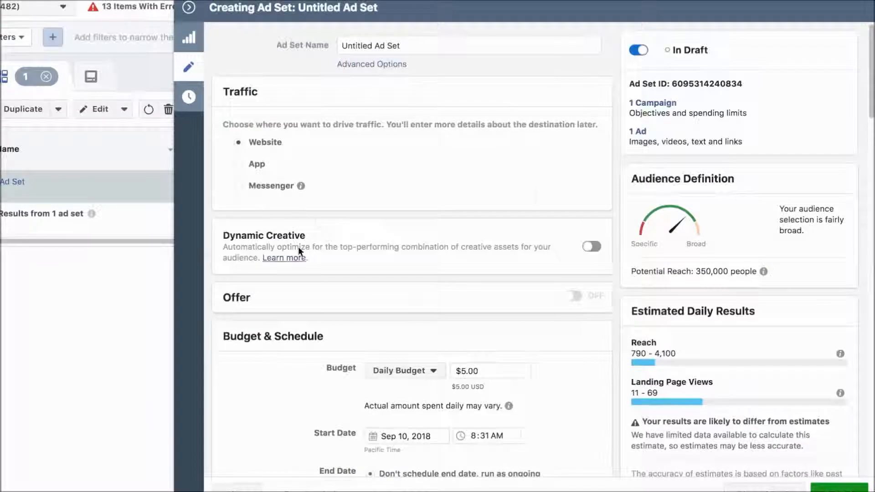
Rename the ad set as Travelers - 35-65+ - MW.
left_click(313, 48)
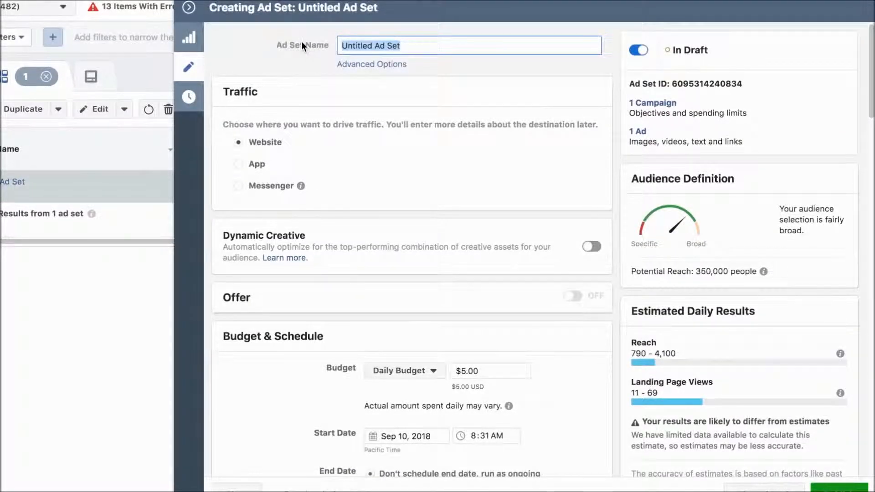
type("Tra")
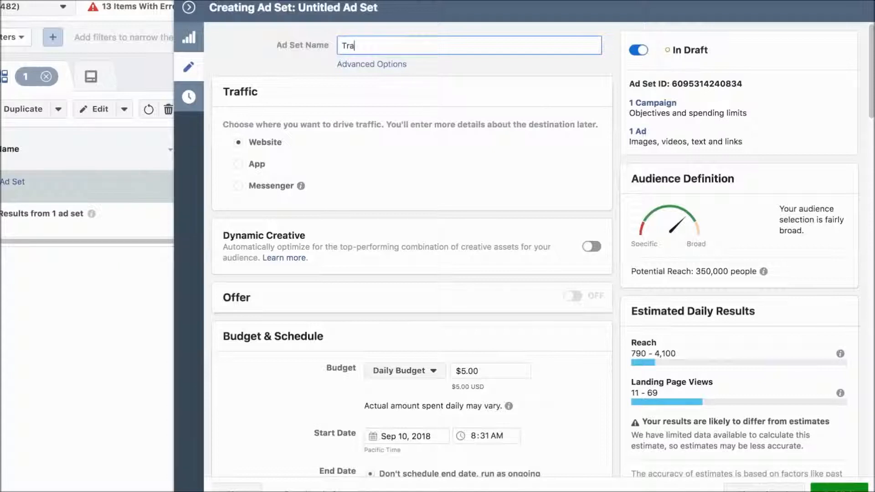
type("velers - 35-65")
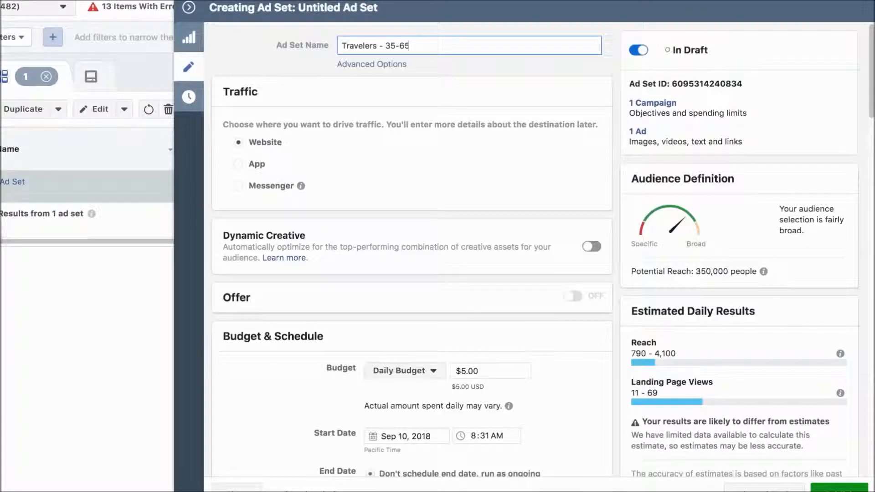
type("+")
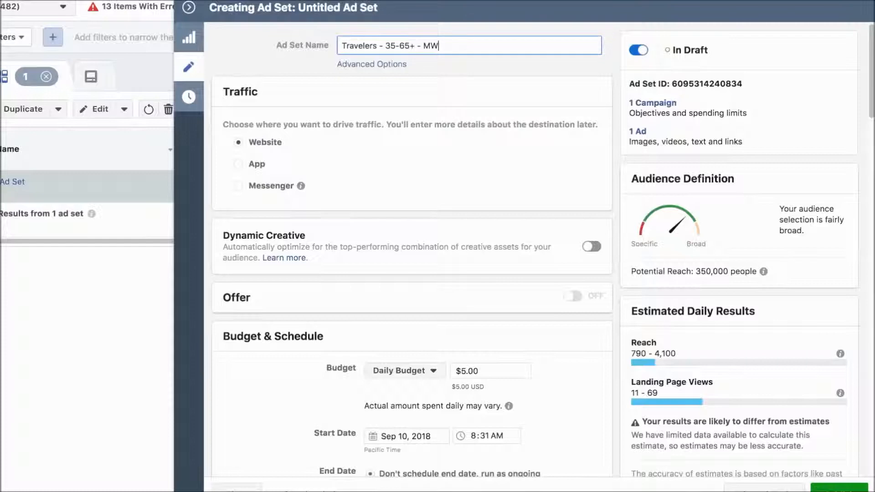
Switch the ad set to Edit Placements and keep only Feeds selected under the Facebook platform.
scroll(368, 228, "down", 10)
scroll(422, 201, "up", 4)
scroll(420, 205, "up", 2)
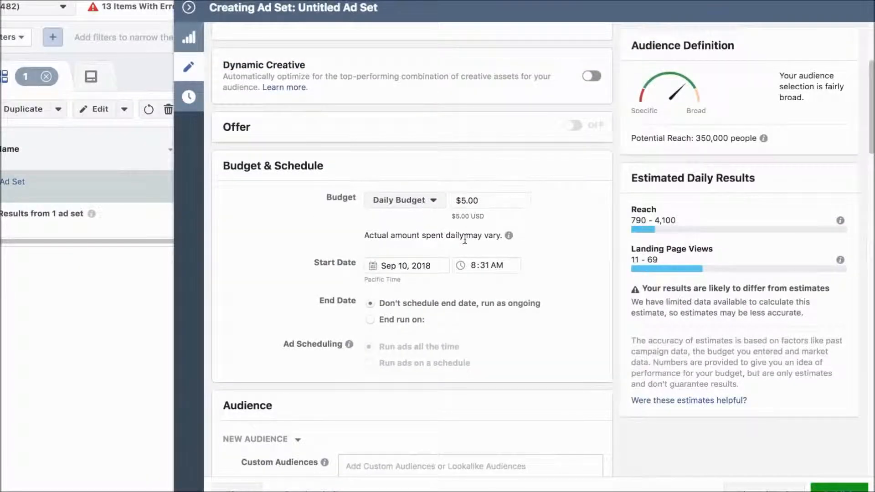
scroll(458, 238, "down", 10)
scroll(321, 246, "down", 9)
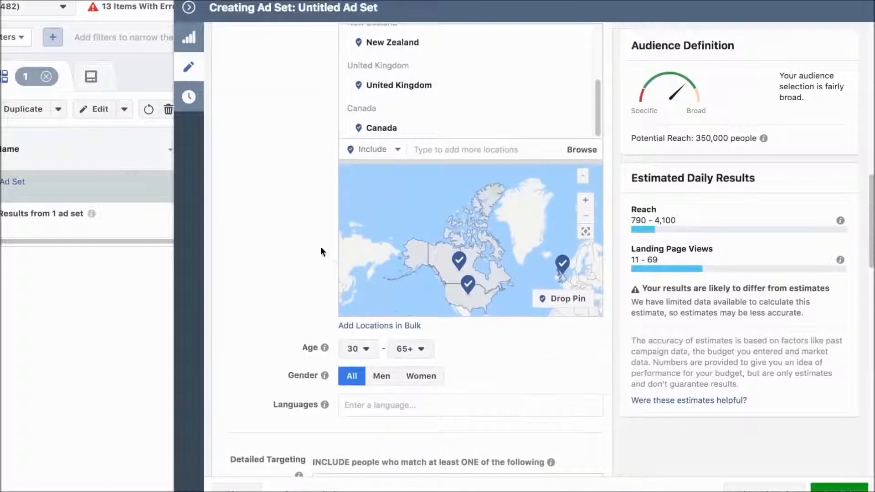
scroll(320, 246, "down", 8)
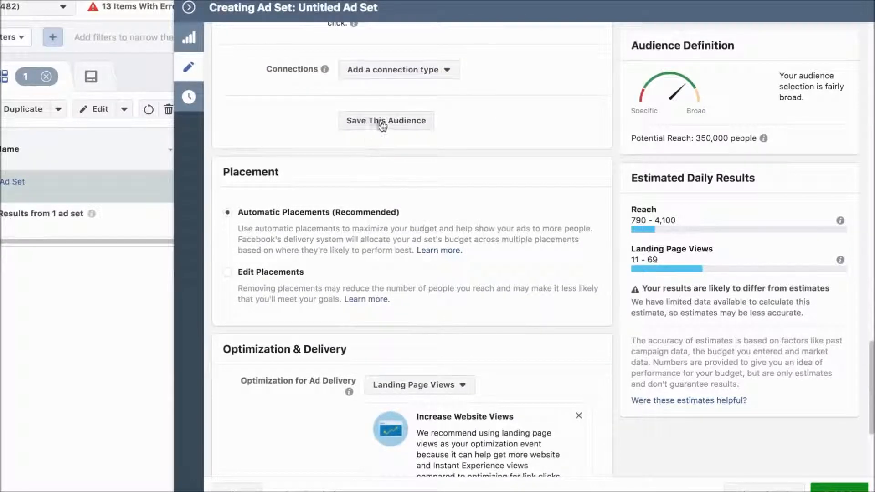
scroll(381, 127, "down", 3)
scroll(355, 98, "down", 1)
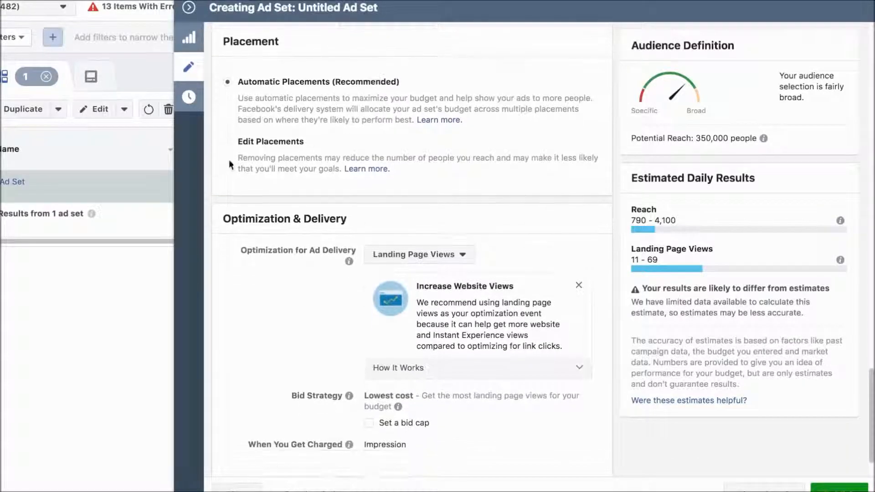
left_click(224, 143)
scroll(319, 196, "down", 5)
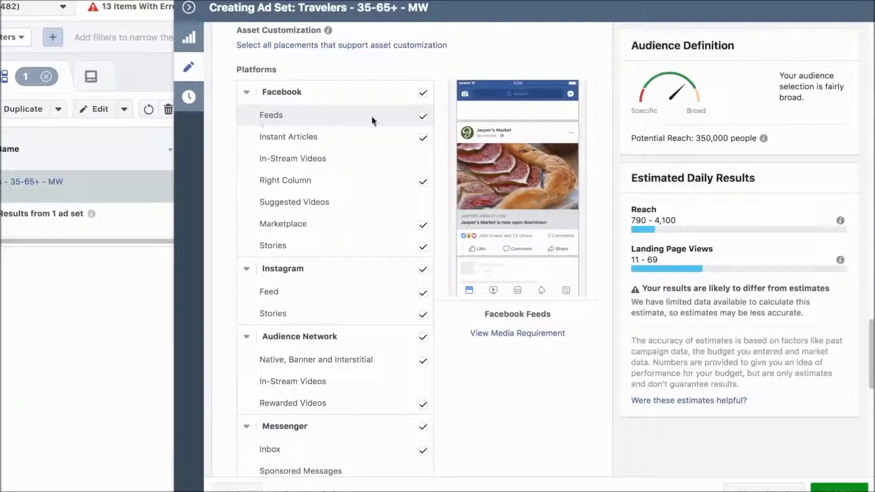
left_click(423, 98)
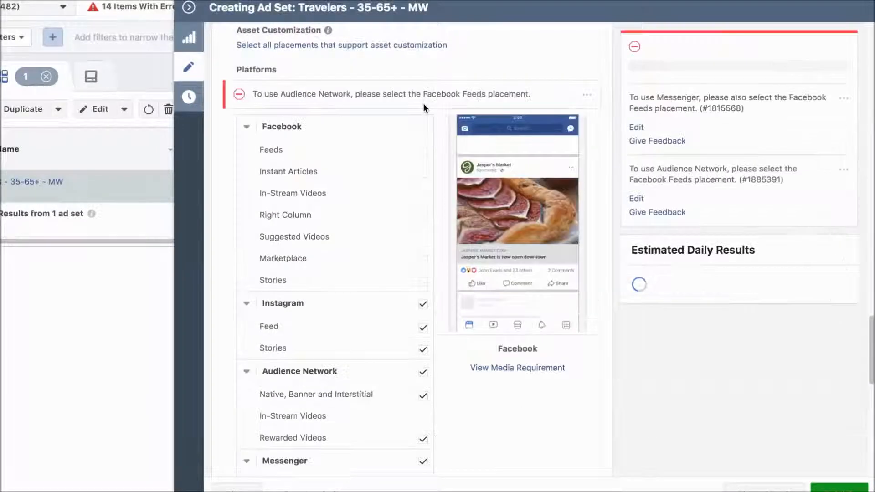
left_click(422, 148)
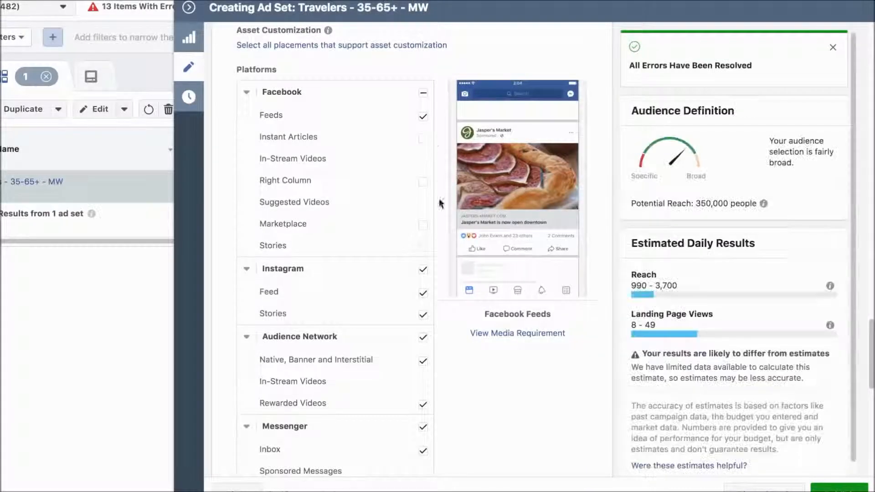
Remove the Audience Network and Messenger platforms from the ad set's placements.
scroll(441, 315, "down", 1)
scroll(441, 319, "down", 1)
left_click(423, 304)
left_click(423, 394)
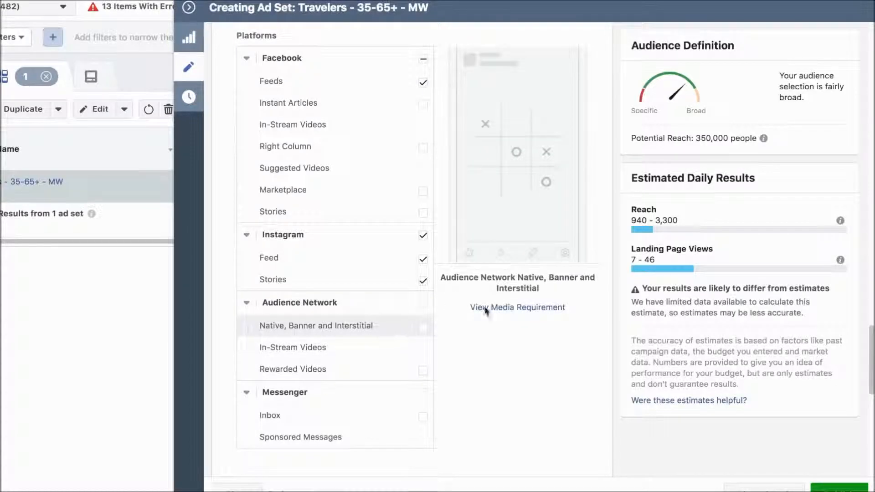
Set the ad delivery optimization to Link Clicks and the charging basis to Link Click (CPC).
scroll(422, 320, "down", 6)
scroll(480, 324, "down", 4)
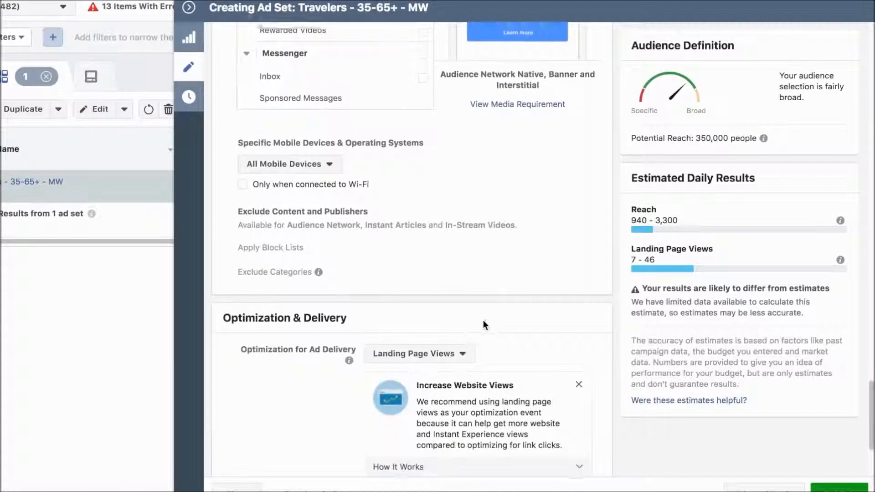
scroll(317, 57, "up", 1)
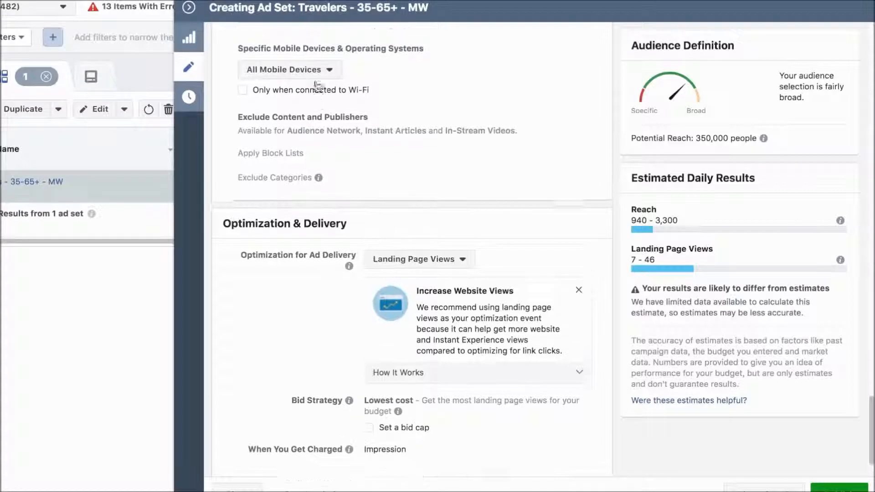
scroll(375, 95, "down", 2)
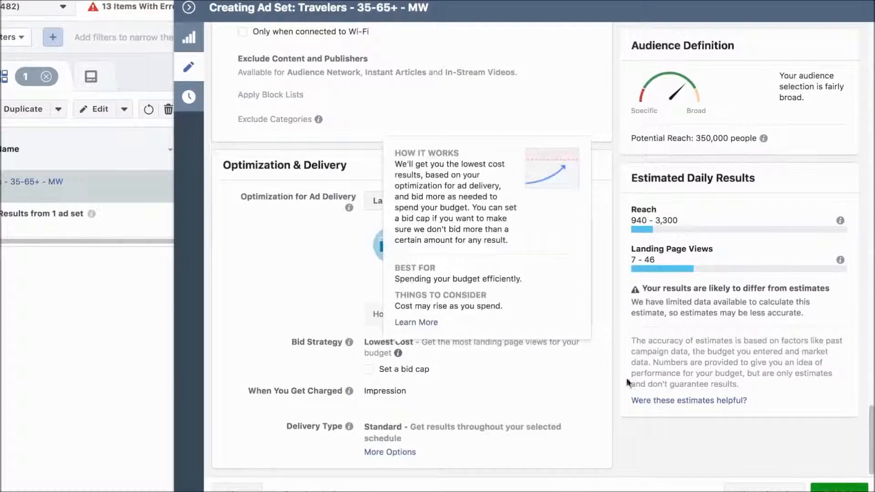
left_click(457, 208)
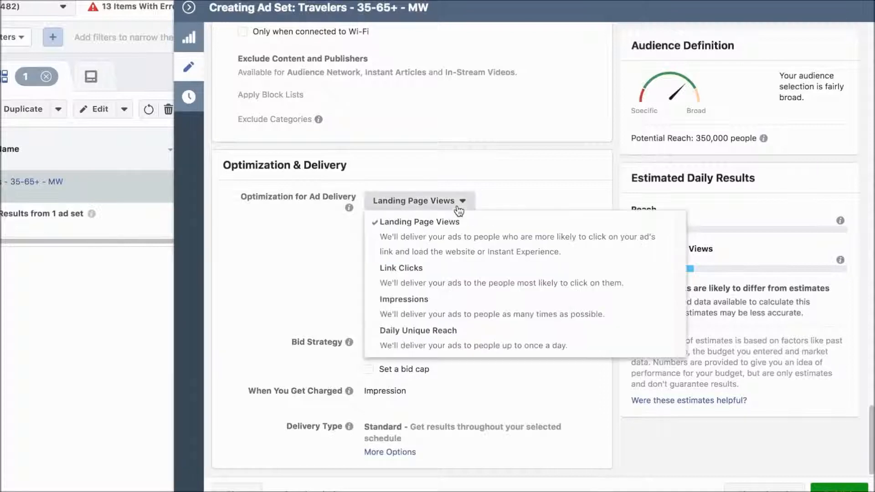
left_click(449, 272)
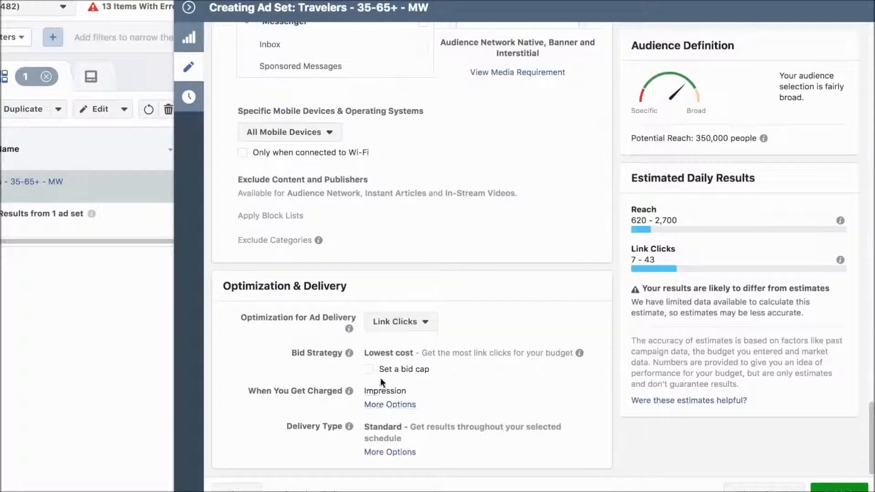
left_click(410, 405)
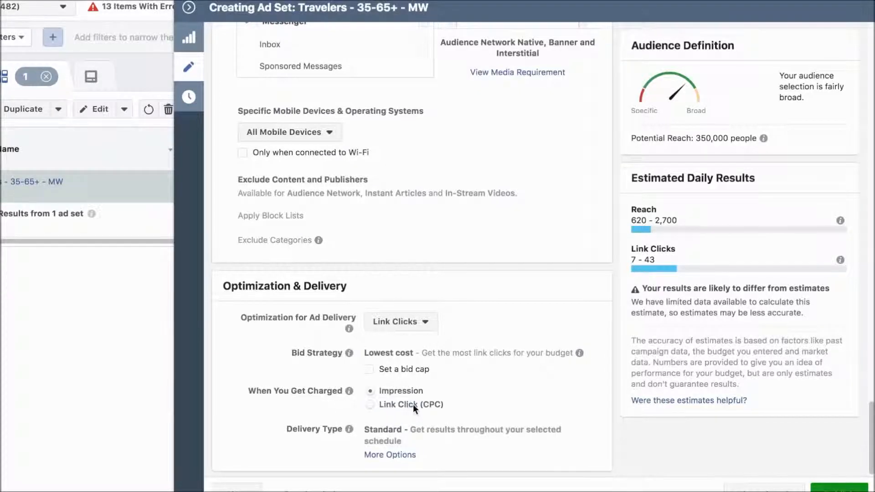
left_click(367, 406)
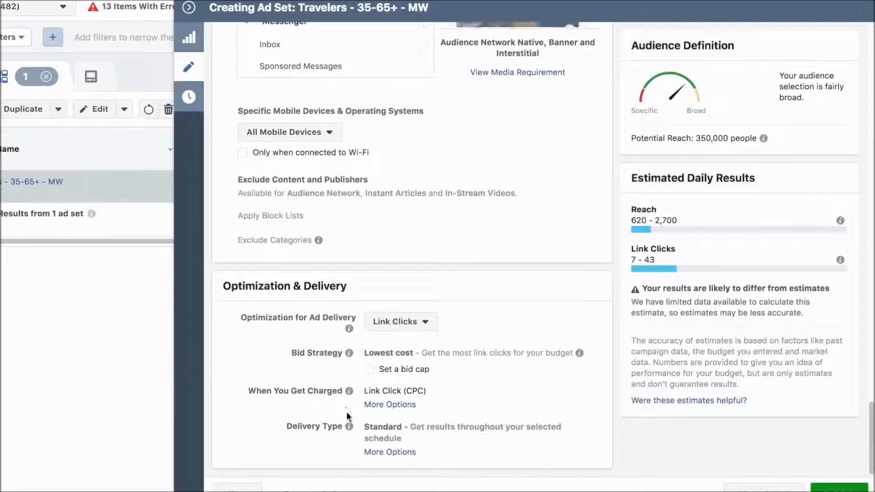
Close the ad set editor, open the untitled ad for editing and check the Facebook Page choice for its identity.
left_click(189, 7)
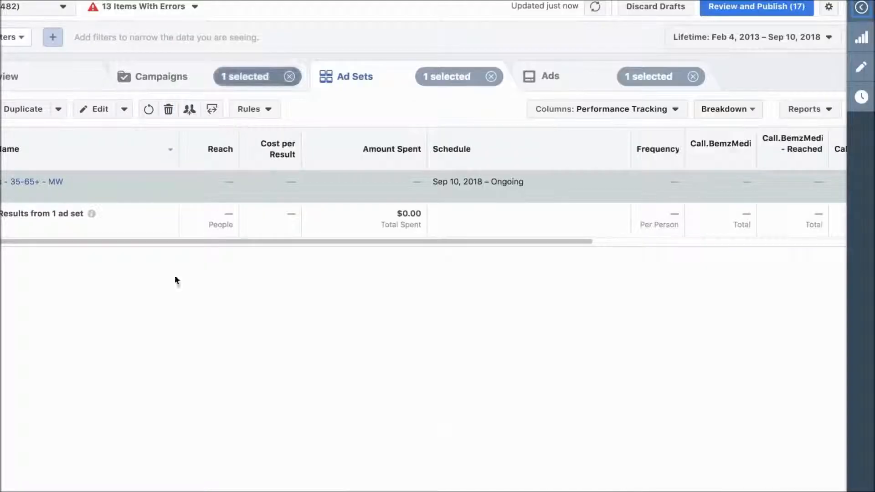
left_click(553, 82)
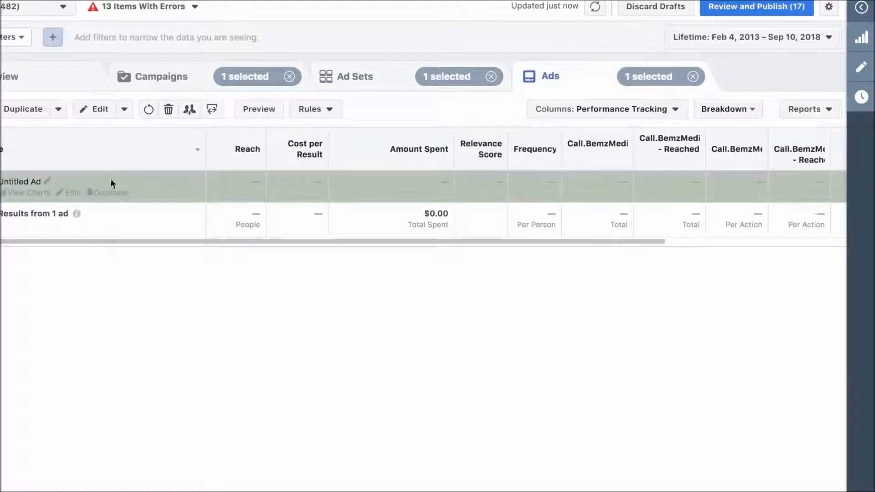
left_click(96, 113)
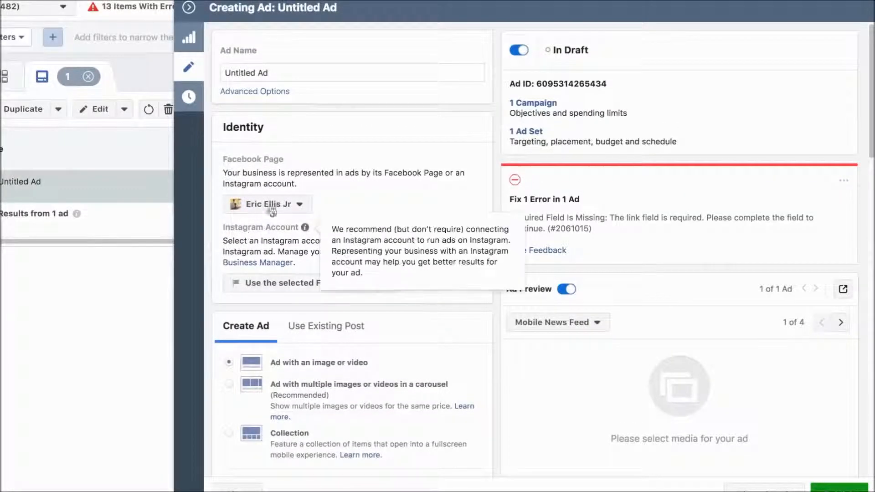
mouse_move(283, 227)
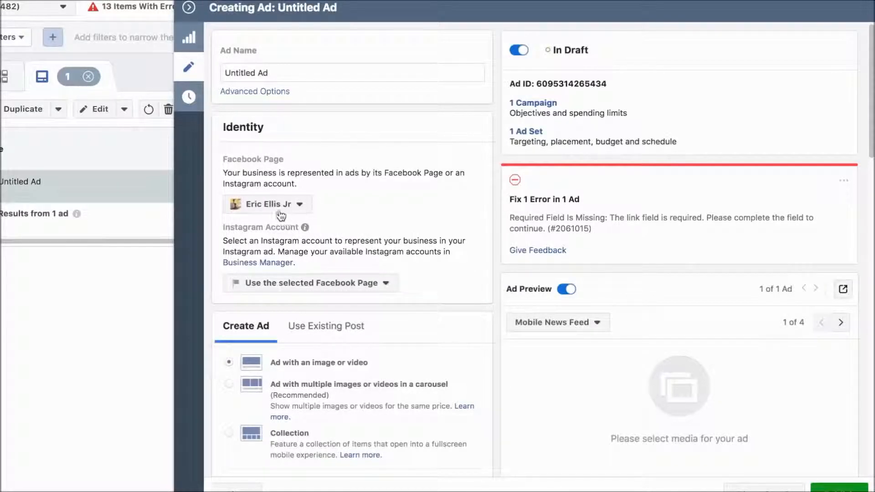
left_click(300, 205)
left_click(364, 200)
scroll(314, 219, "down", 8)
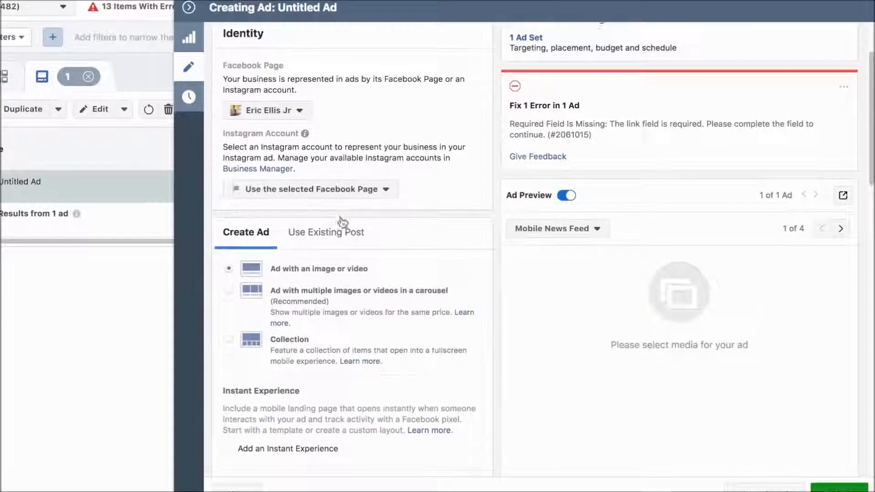
Upload the image free Flights.png and confirm it as the ad's image.
scroll(337, 218, "up", 1)
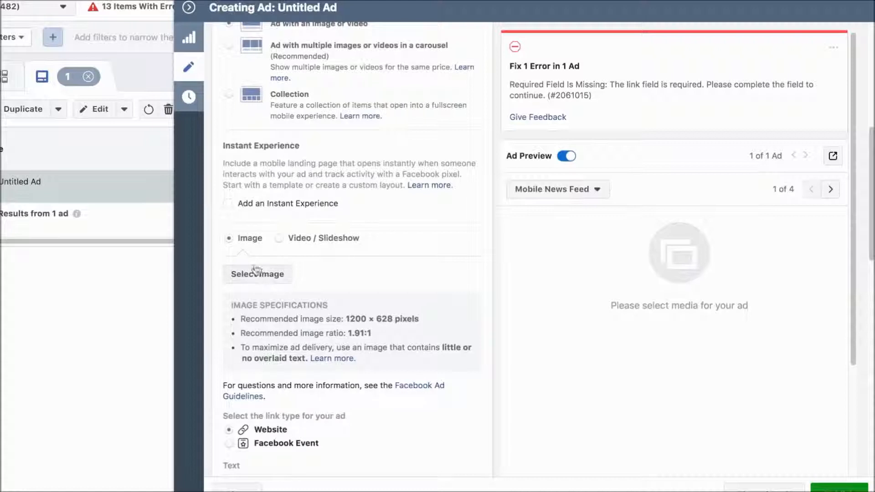
left_click(254, 280)
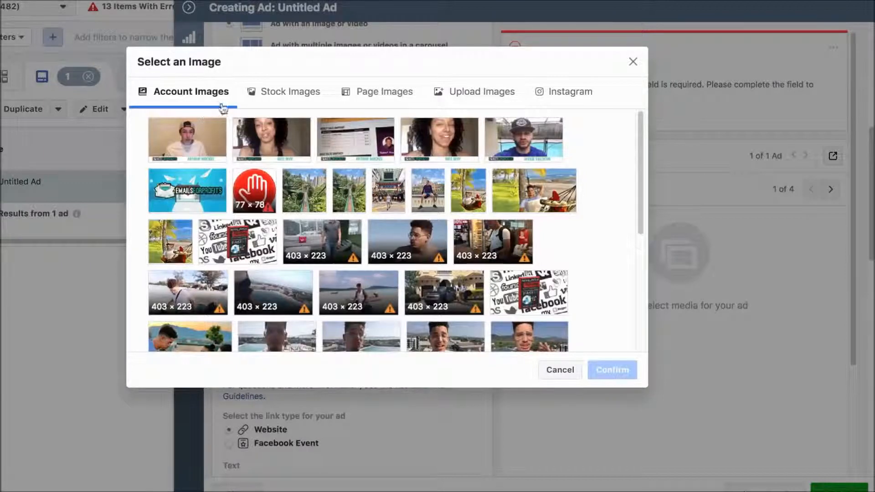
left_click(461, 95)
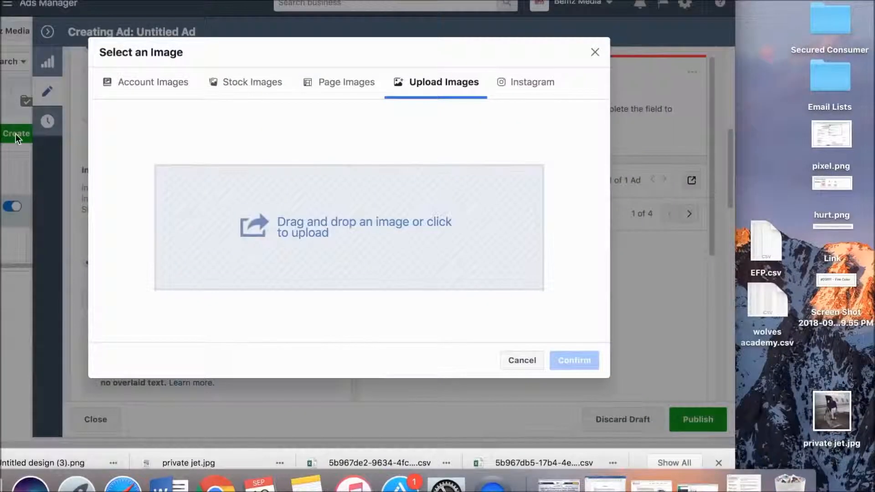
left_click(232, 224)
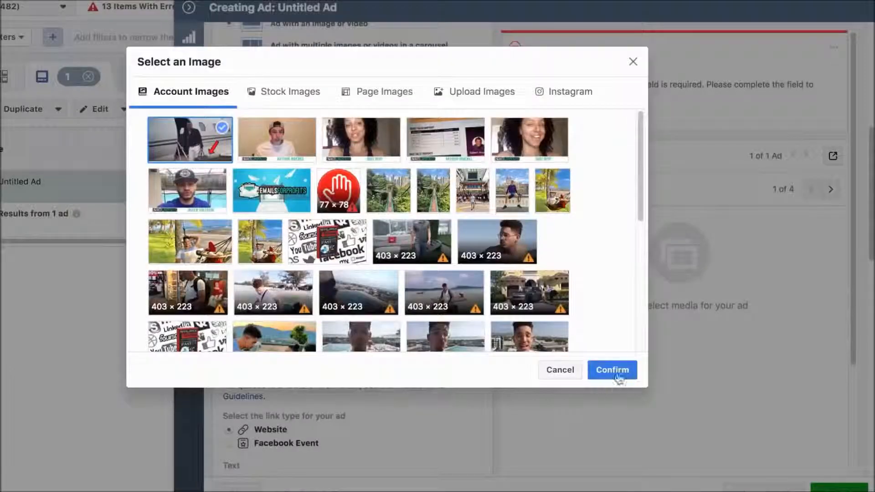
left_click(615, 371)
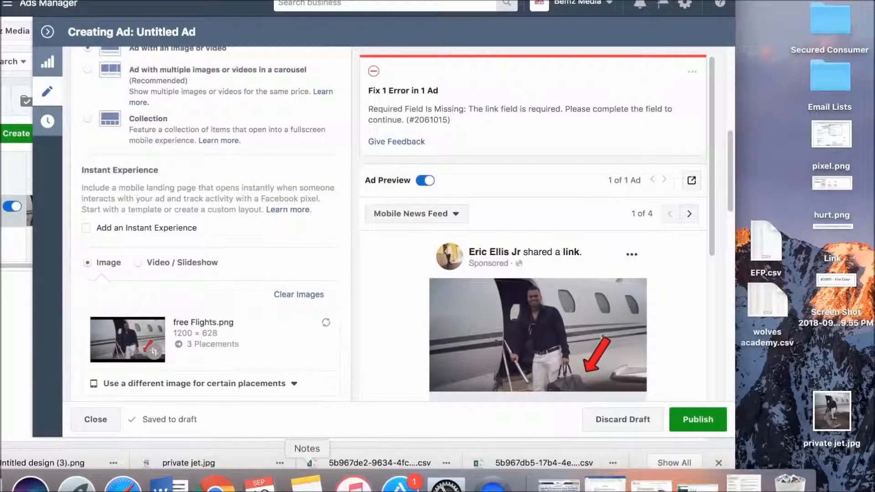
Copy the headline "This Is PISSING Off Commercial Airlines!" from the ad copy in Notes into the ad's Headline in Ads Manager.
left_click(306, 484)
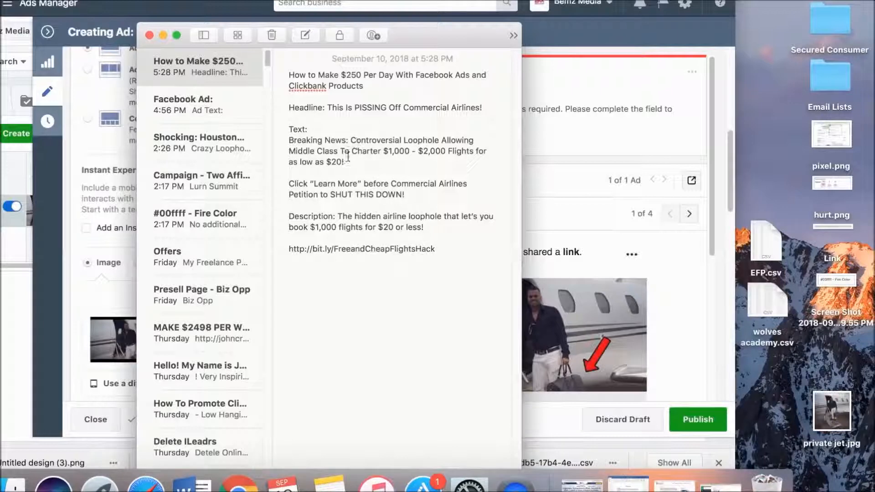
left_click_drag(484, 107, 330, 112)
key("super+c")
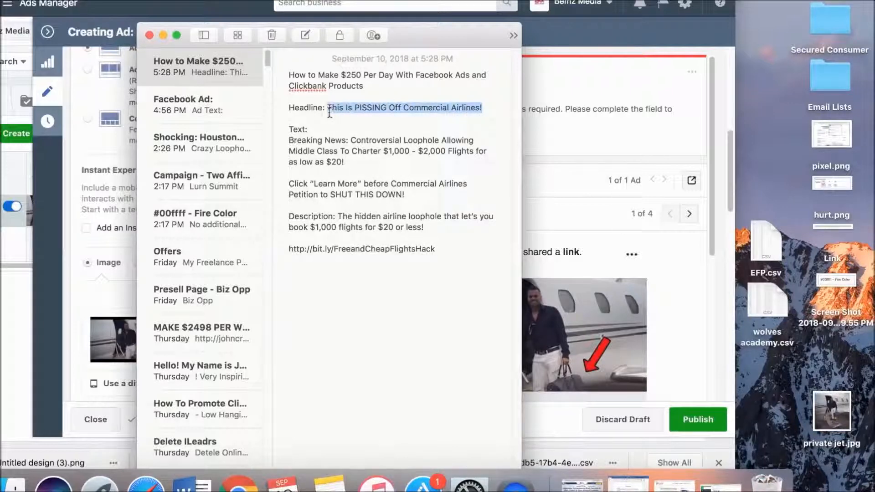
left_click(619, 243)
scroll(217, 270, "down", 10)
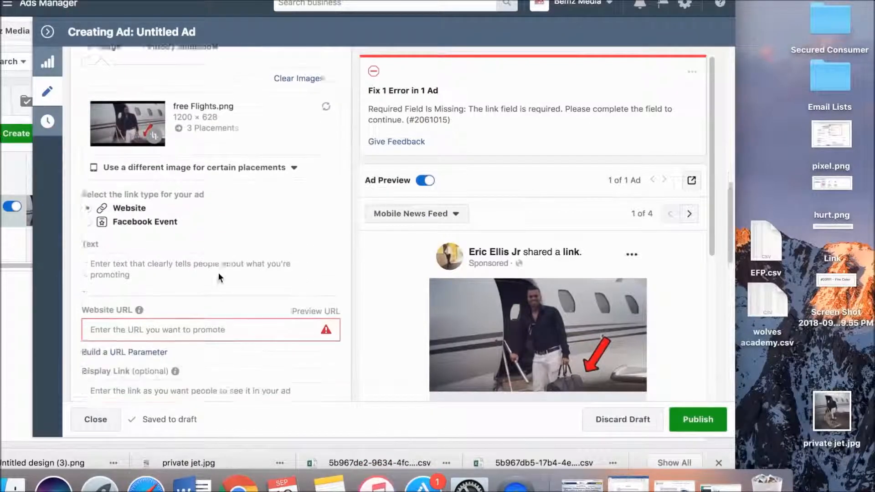
left_click(150, 155)
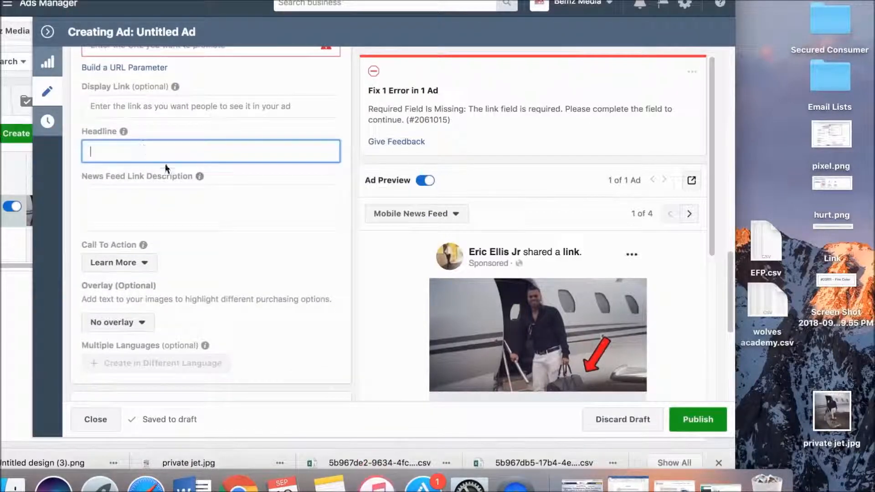
key("super+v")
Copy the "Breaking News: Controversial Loophole" paragraph from the ad copy in Notes into the ad's Text in Ads Manager.
left_click(329, 482)
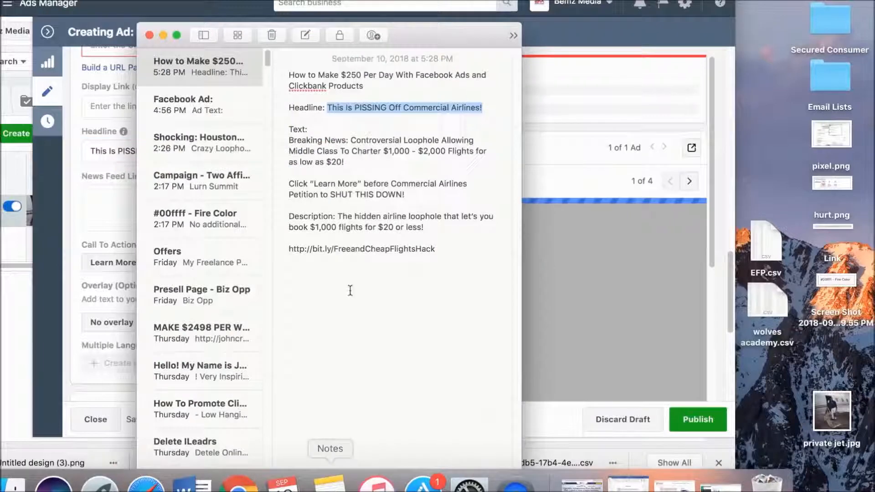
left_click_drag(344, 163, 288, 140)
key("super+c")
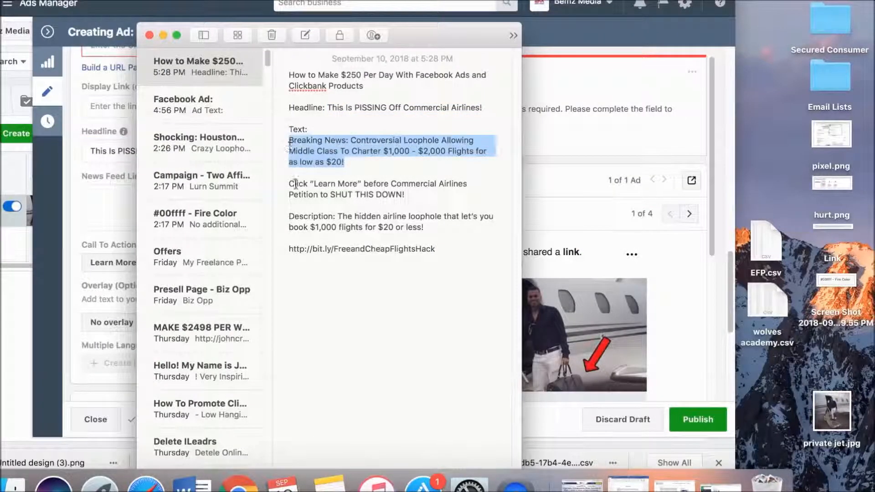
left_click(118, 202)
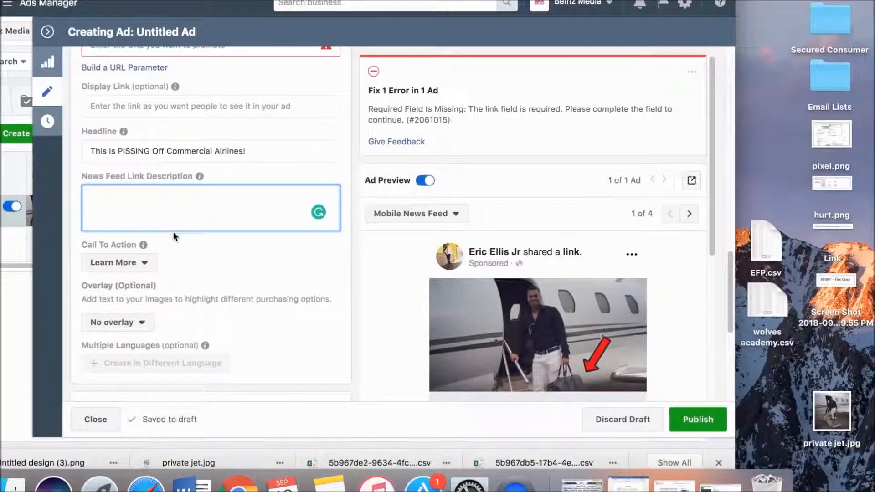
scroll(137, 120, "up", 1)
scroll(136, 121, "up", 3)
left_click(124, 133)
key("super+v")
Copy the description "The hidden airline loophole that let's you book $1,000 flights for $20 or less!" from Notes into the ad's News Feed Link Description.
left_click(329, 484)
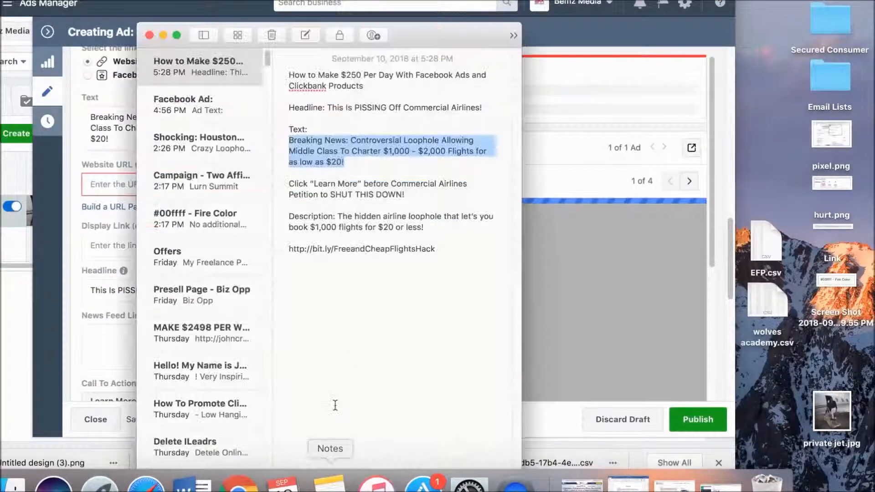
left_click_drag(423, 226, 338, 217)
key("ctrl+c")
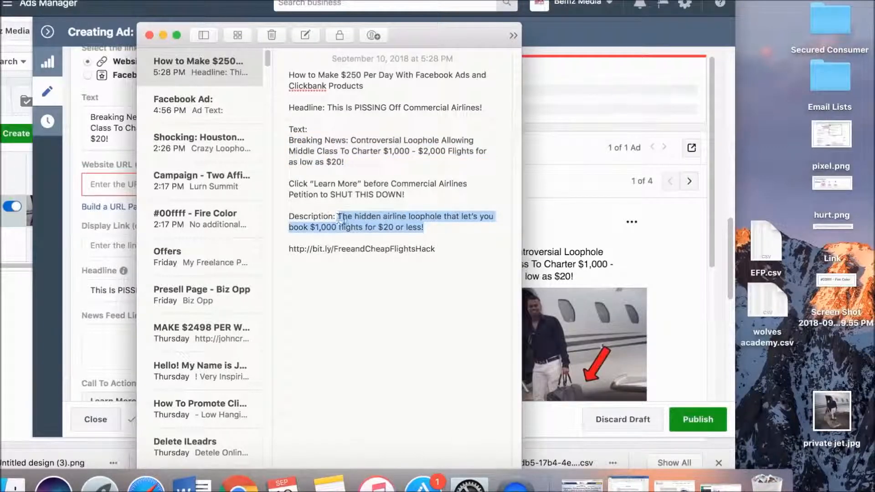
left_click(99, 270)
left_click(147, 358)
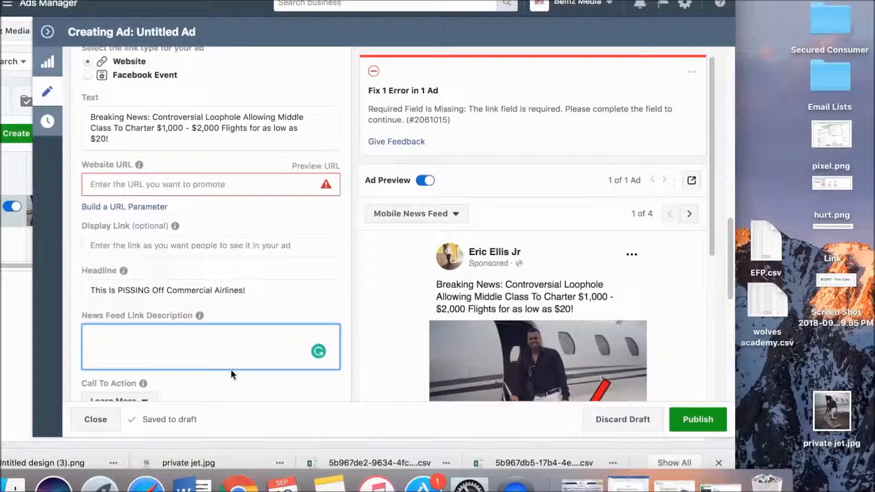
key("ctrl+v")
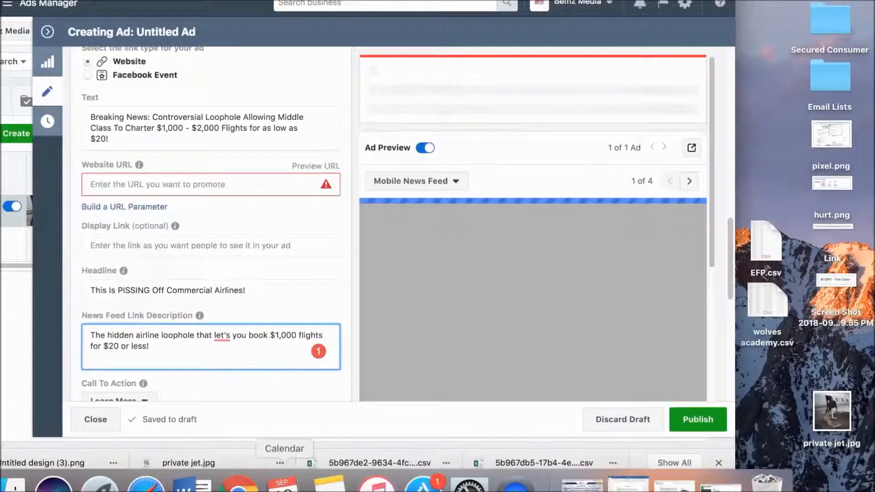
left_click(328, 482)
left_click_drag(437, 248, 281, 248)
key("ctrl+c")
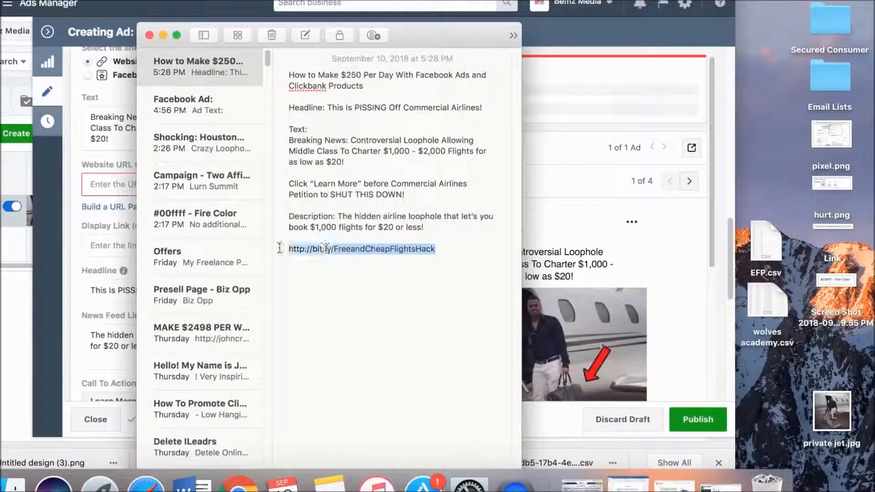
left_click(117, 180)
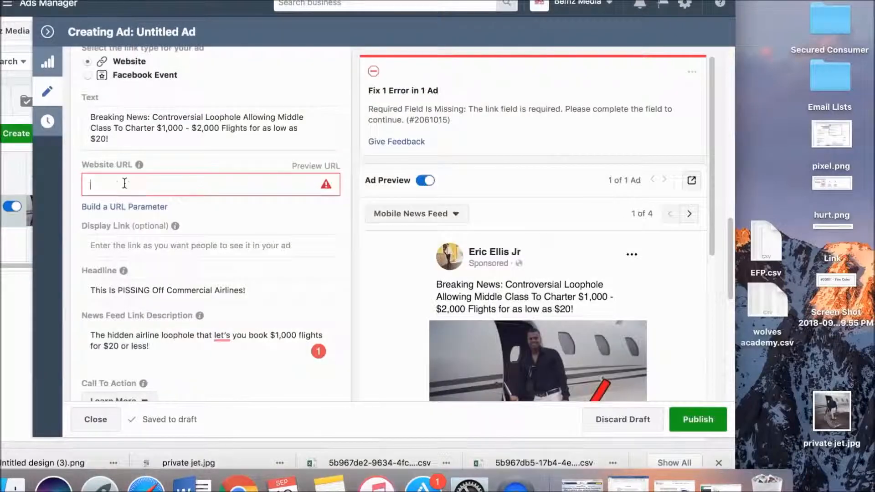
key("ctrl+v")
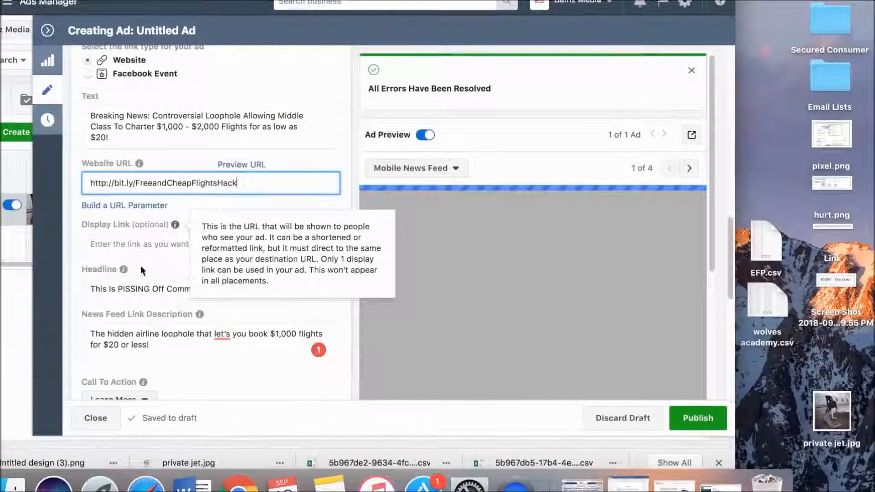
Replace the ad's Text with both paragraphs from Notes, from "Breaking News" through "Petition to SHUT THIS DOWN!".
scroll(198, 253, "down", 3)
scroll(201, 249, "down", 3)
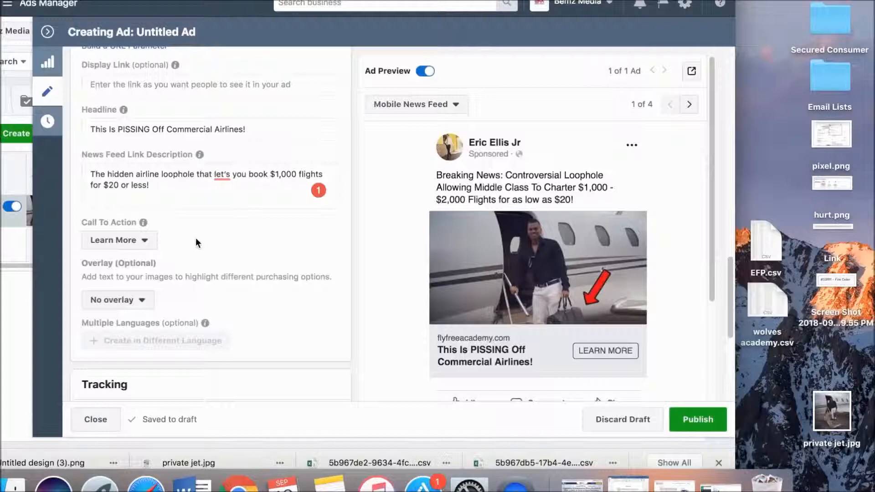
scroll(196, 237, "up", 4)
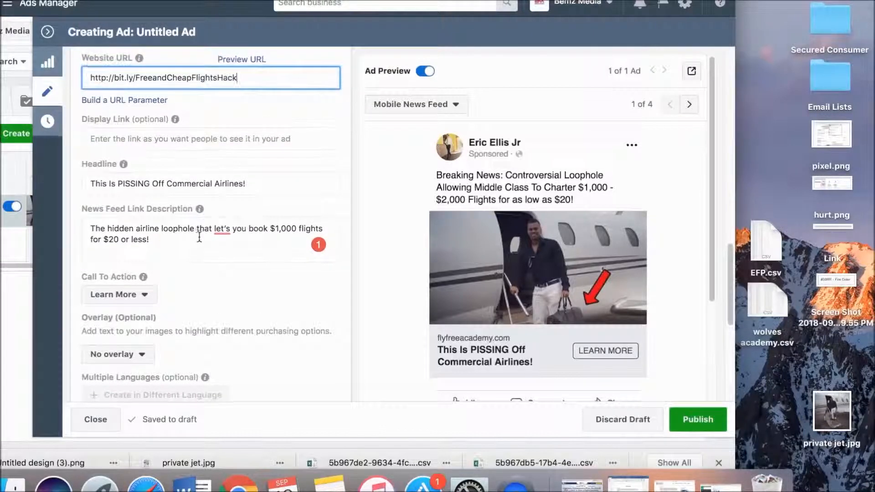
scroll(199, 239, "up", 1)
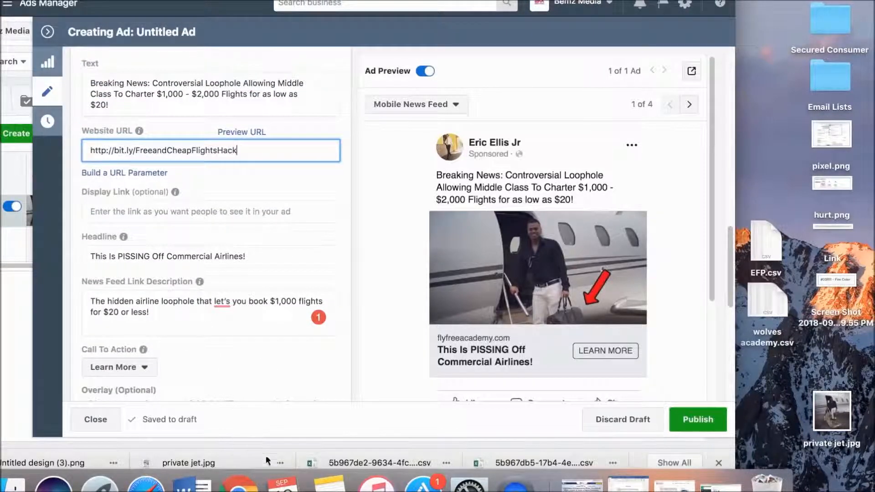
left_click(329, 484)
left_click_drag(404, 194, 283, 140)
key("super+c")
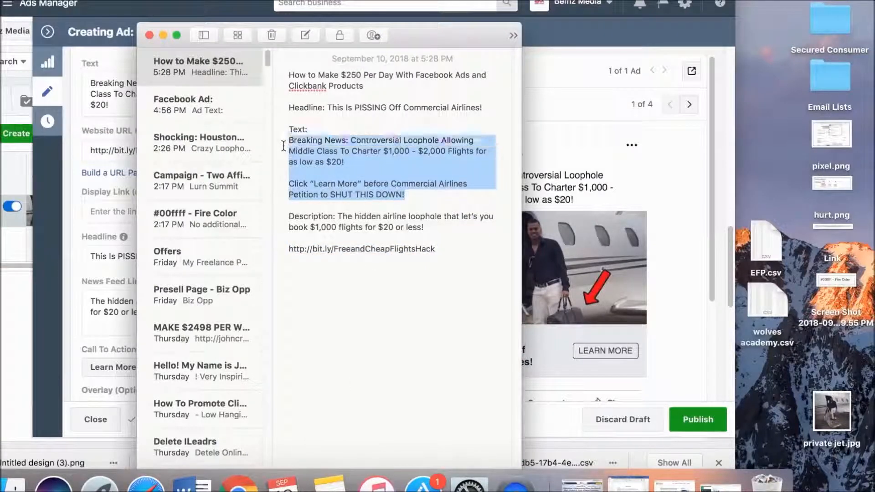
left_click(111, 190)
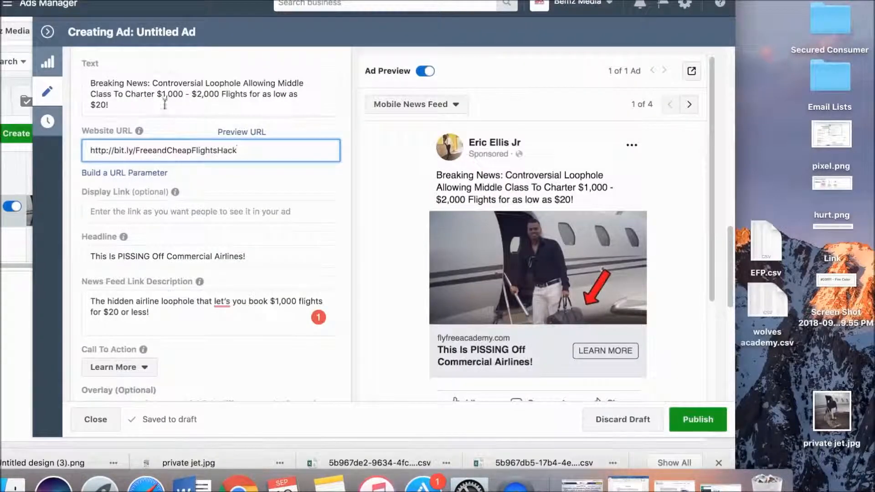
left_click(114, 93)
key("super+a")
key("super+v")
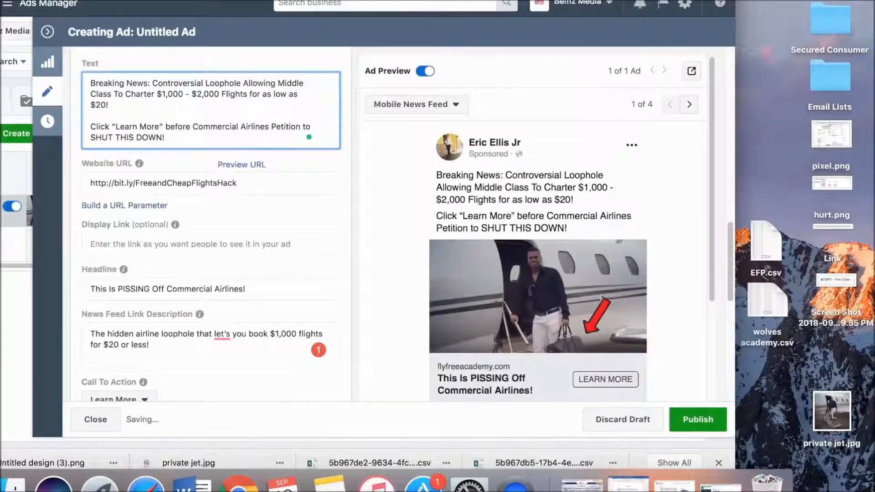
Search the web for "emoji" in a new browser tab.
key("super+t")
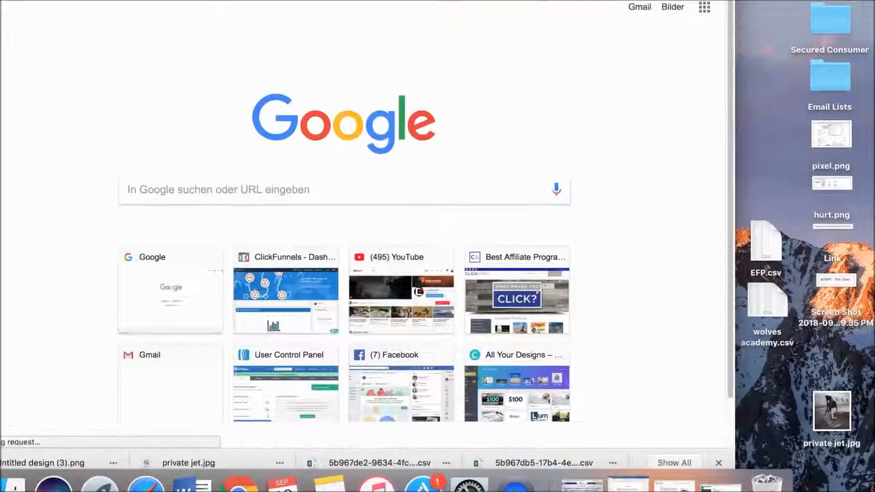
type("emoji")
key("Escape")
key("Return")
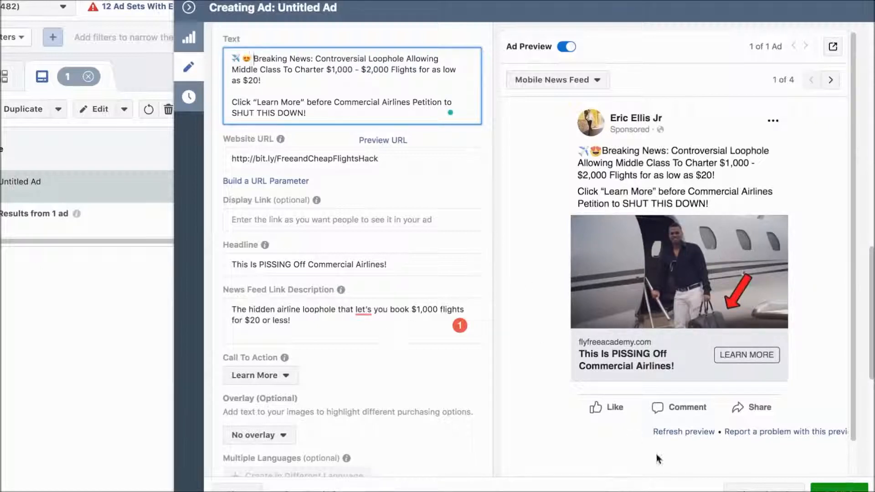
Collapse the ad editing pane to return to the Ads list.
left_click(188, 8)
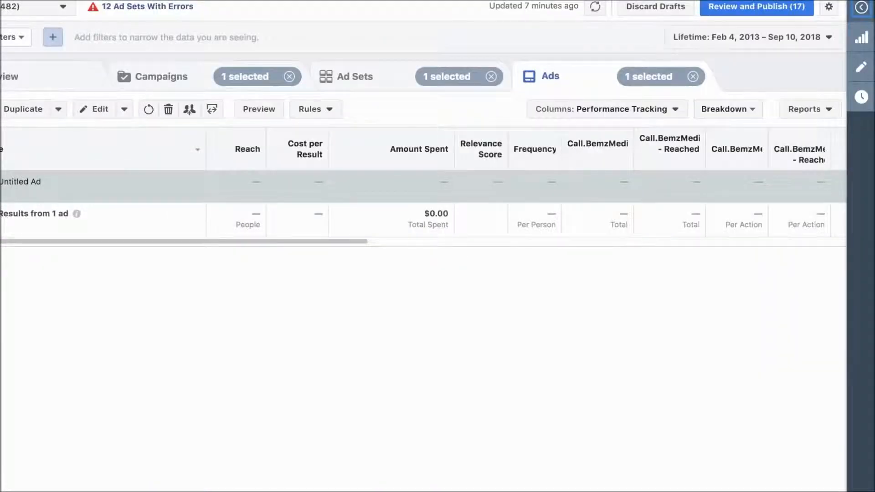